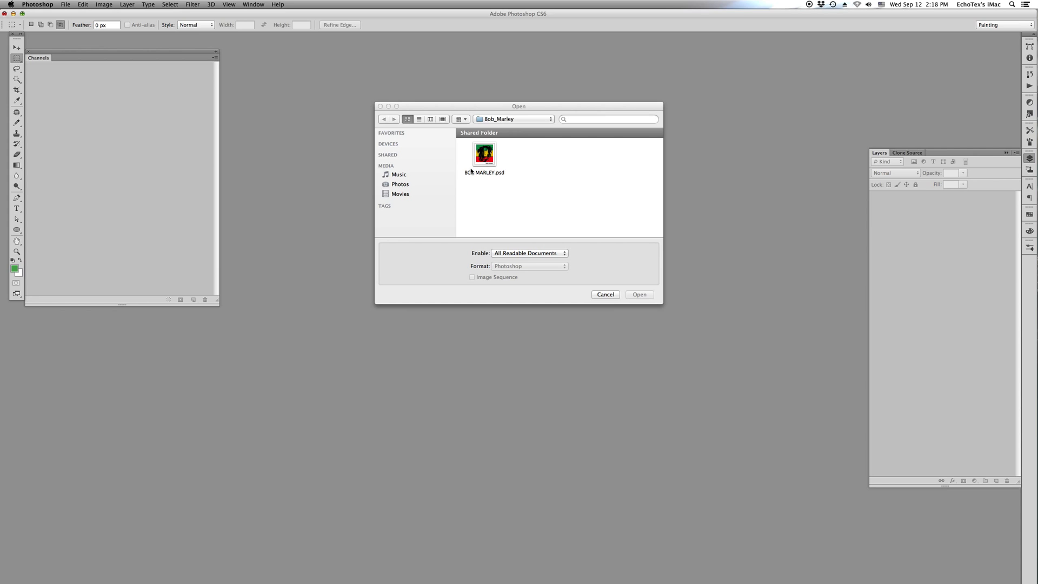
# - Open BOB MARLEY.psd from the Bob_Marley folder
pyautogui.doubleClick(470, 171)
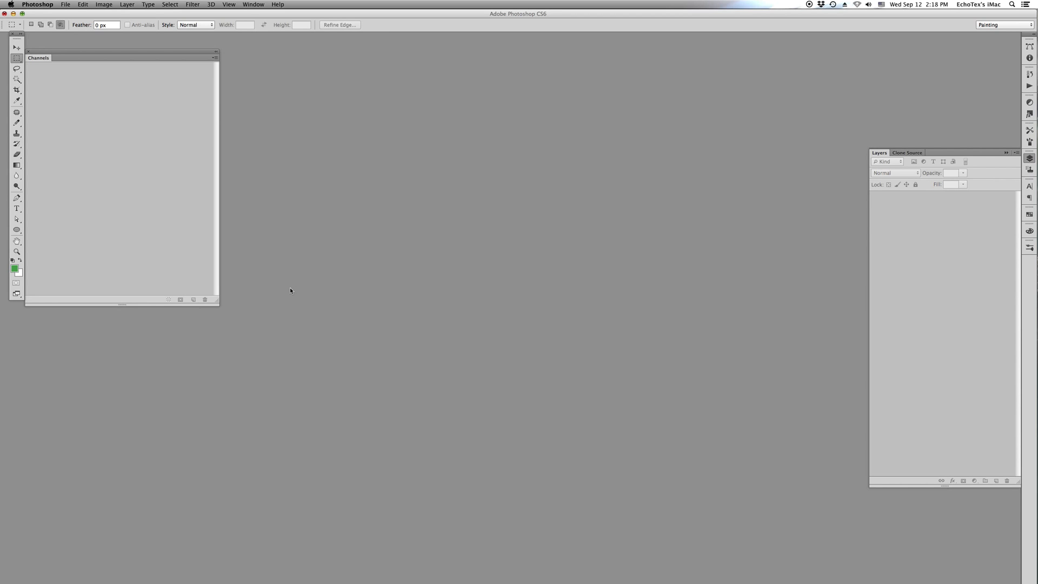
pyautogui.click(65, 4)
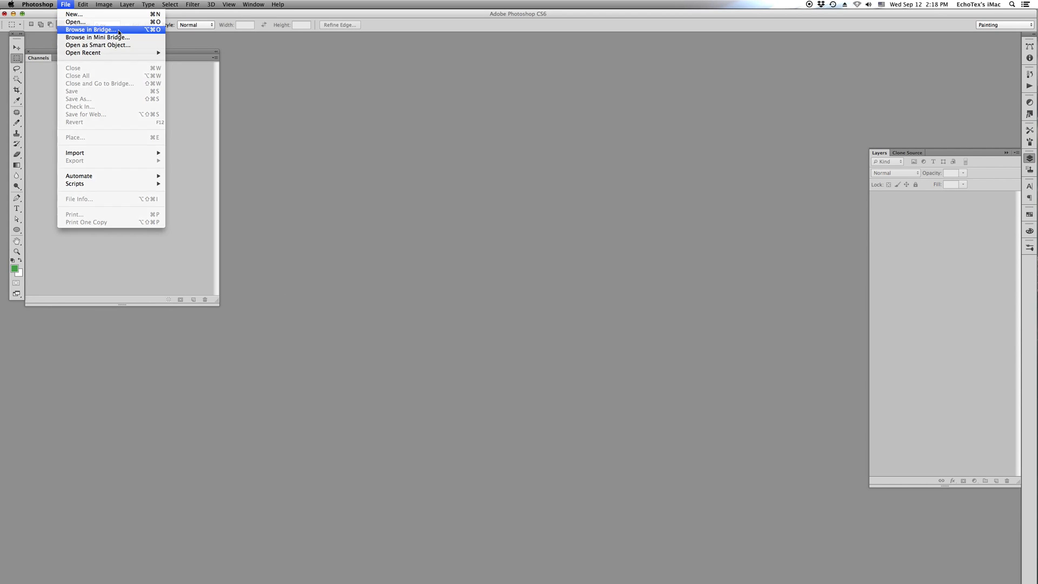
pyautogui.click(100, 29)
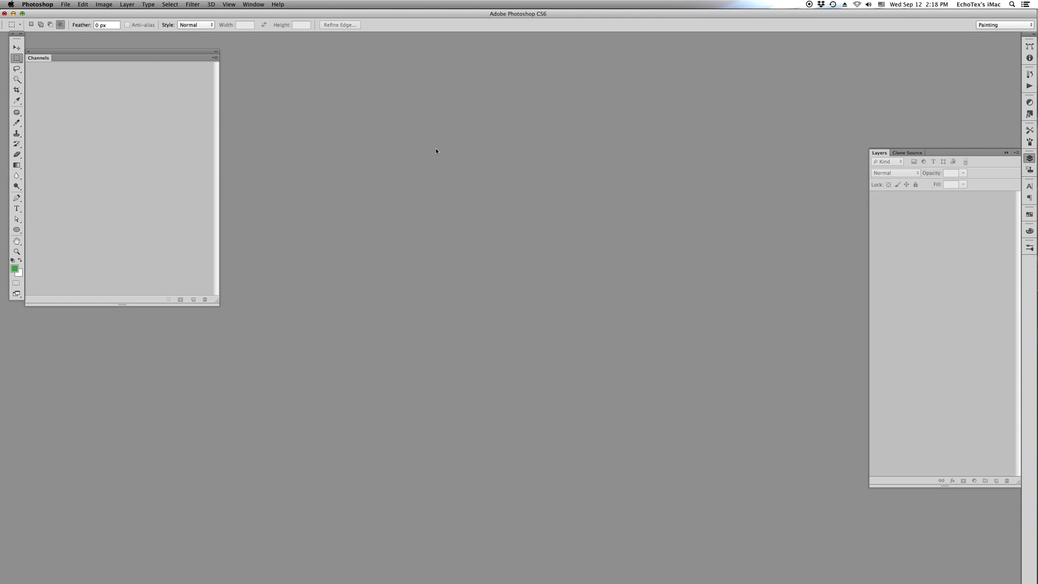
pyautogui.click(66, 4)
pyautogui.click(124, 25)
pyautogui.doubleClick(481, 154)
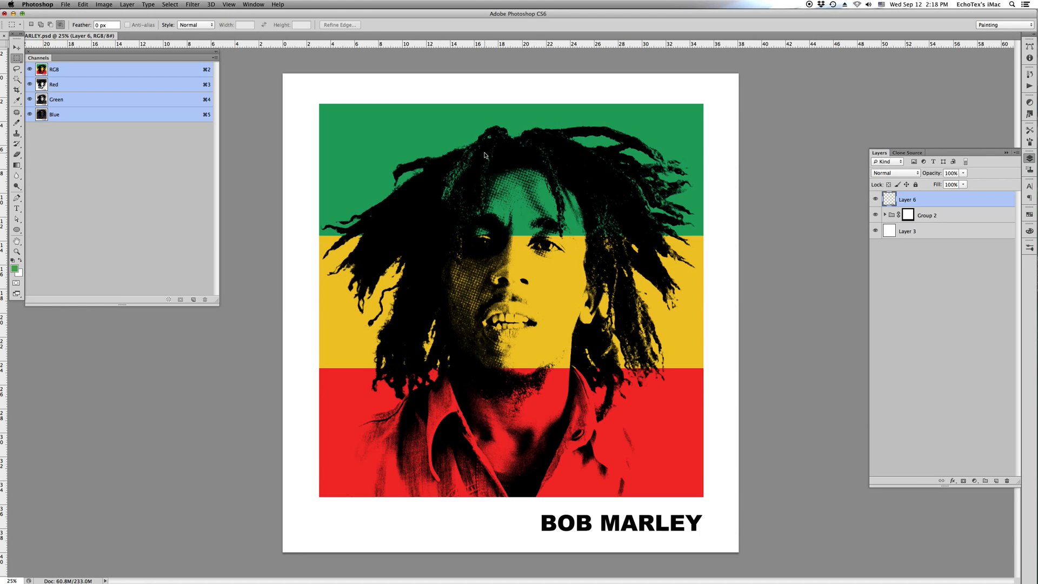
# - Duplicate the BOB MARLEY document and arrange the original and the copy side by side
pyautogui.click(104, 4)
pyautogui.click(148, 132)
pyautogui.press('Return')
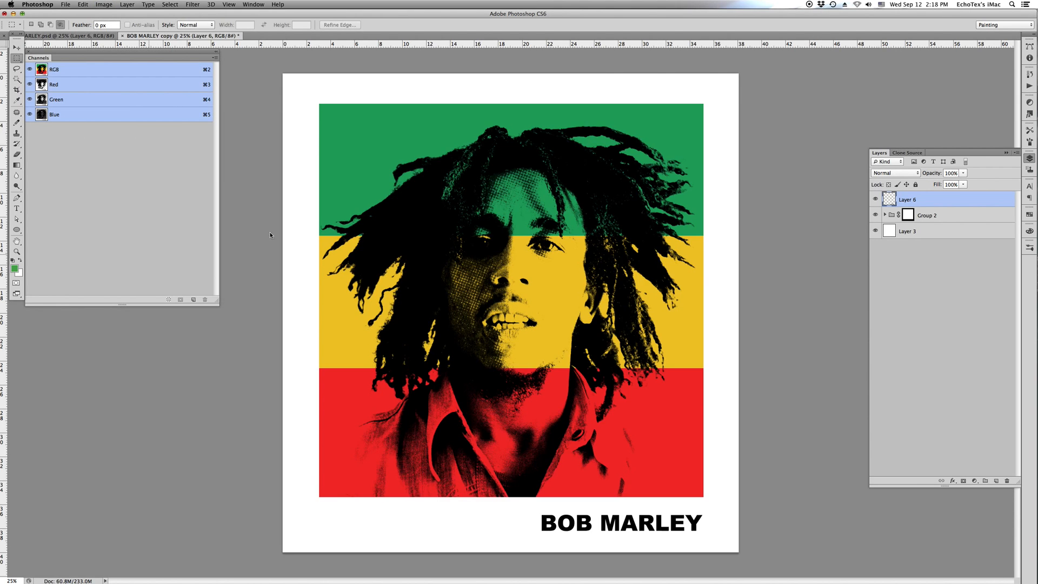
pyautogui.press('v')
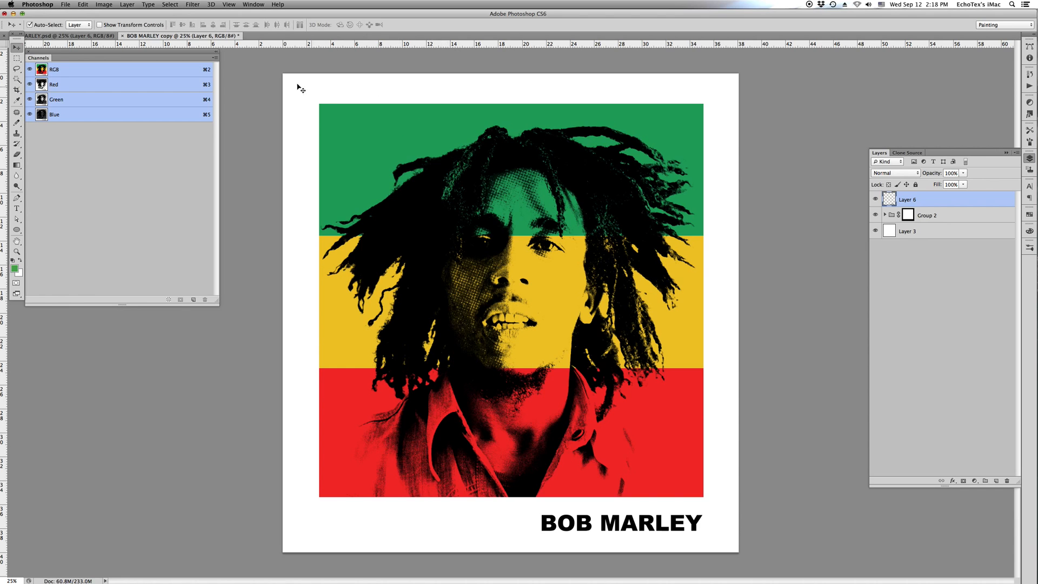
pyautogui.click(257, 4)
pyautogui.moveTo(259, 17)
pyautogui.click(335, 17)
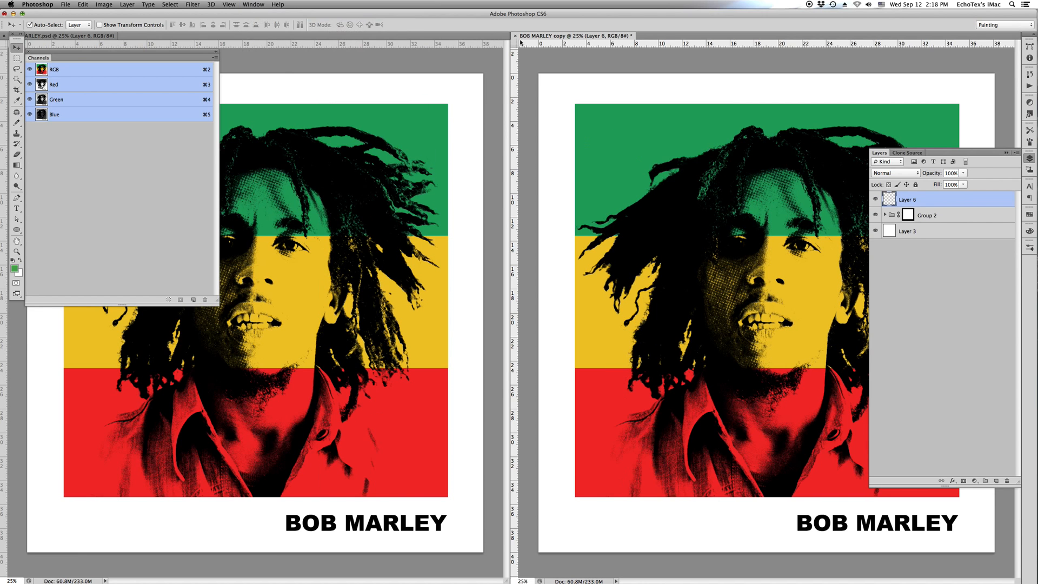
# - Save the duplicate document as BOB MARLEY SEPS.psd in Photoshop format
pyautogui.press('super+shift+s')
pyautogui.click(508, 67)
pyautogui.press('BackSpace')
pyautogui.press('BackSpace')
pyautogui.press('BackSpace')
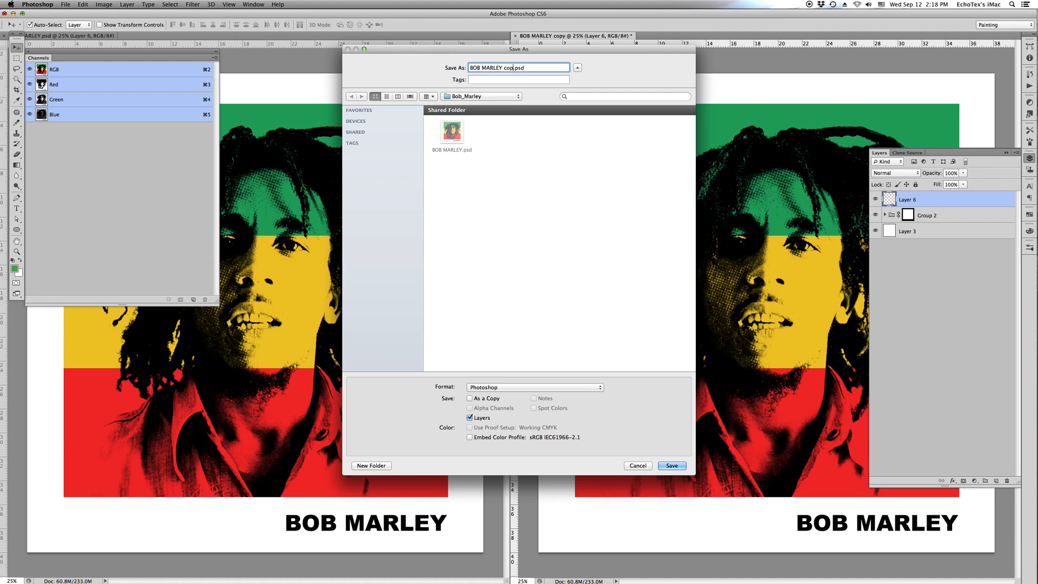
pyautogui.write('\\')
pyautogui.press('BackSpace')
pyautogui.press('BackSpace')
pyautogui.write('SEPS')
pyautogui.press('Return')
pyautogui.press('Return')
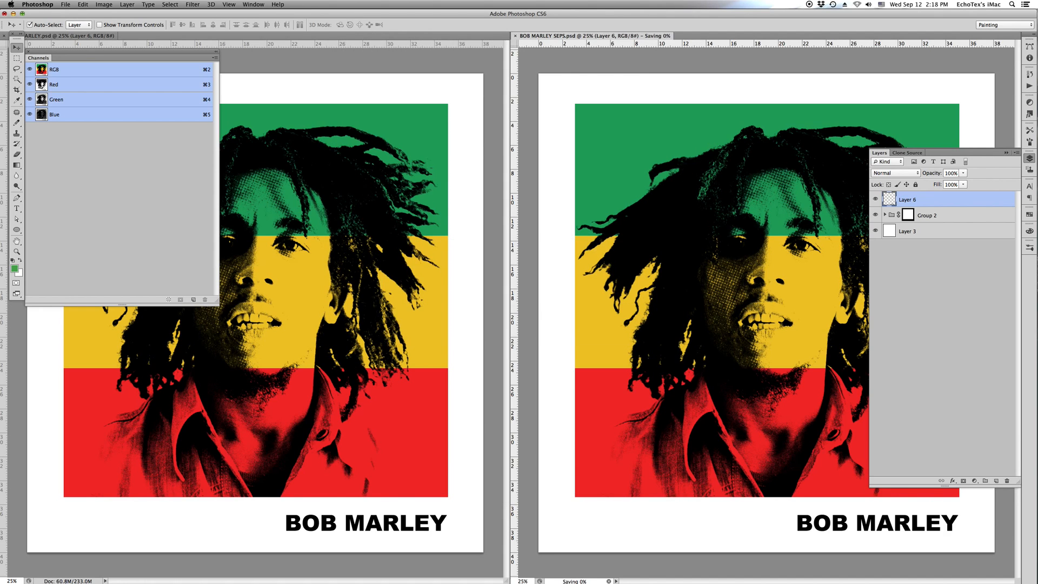
# - Load the Group 2 mask as a selection and make a spot channel named AS A BASE from it
pyautogui.keyDown('super'); pyautogui.click(913, 217); pyautogui.keyUp('super')
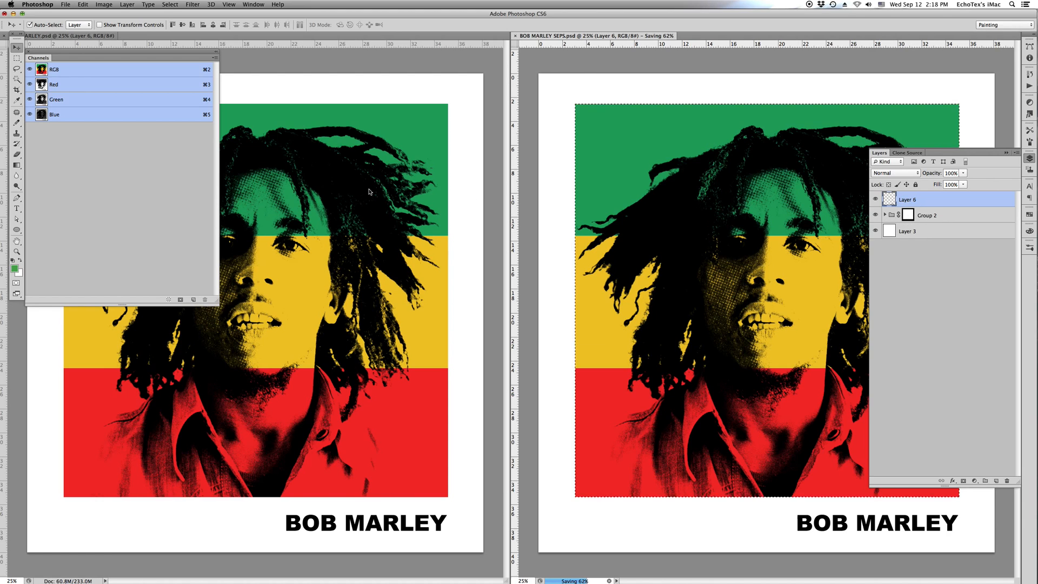
pyautogui.click(215, 57)
pyautogui.click(222, 93)
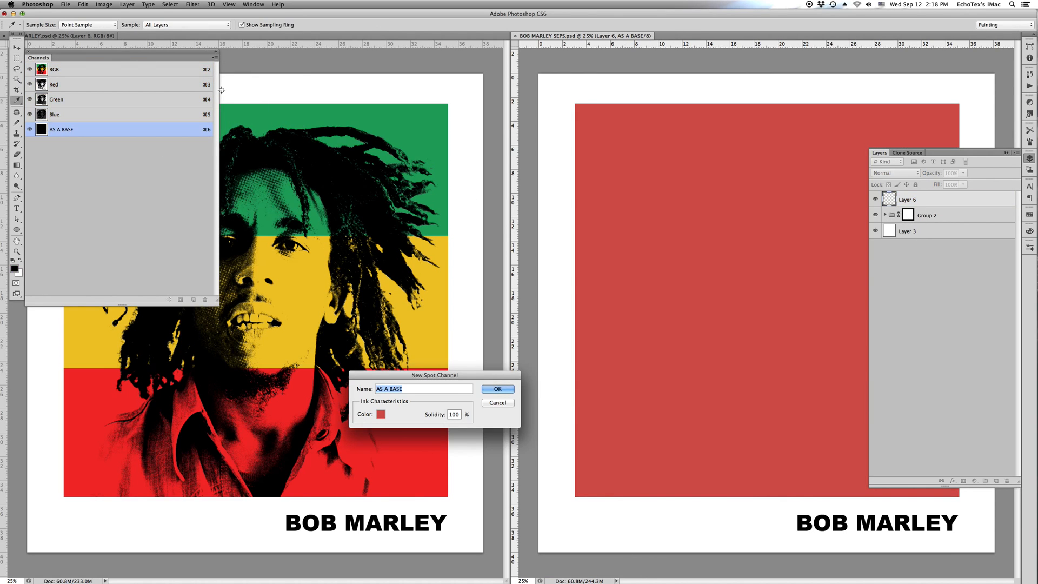
pyautogui.press('Return')
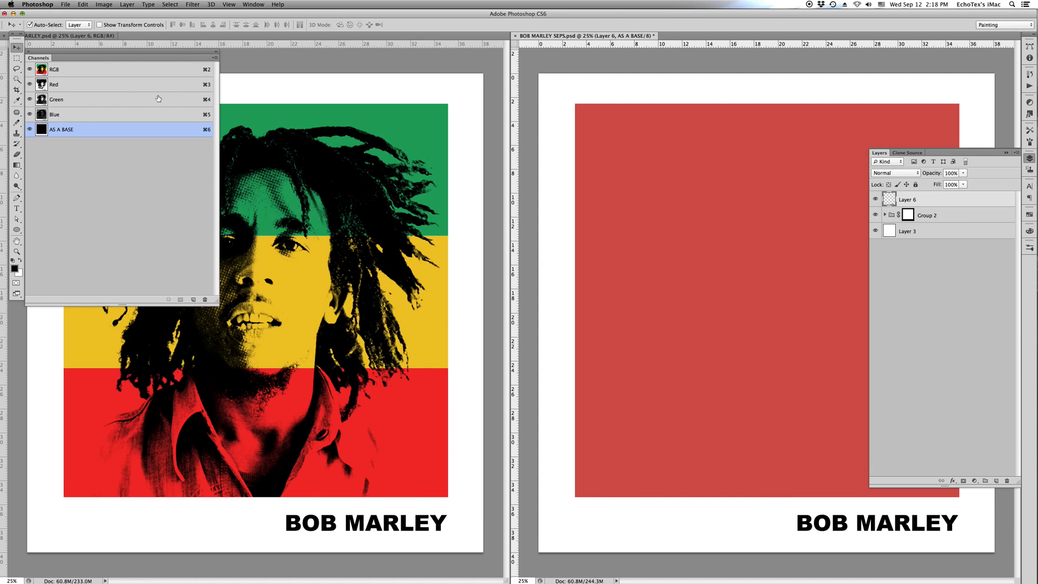
# - Return to the RGB composite with AS A BASE hidden, and place horizontal guides on the green-yellow and yellow-red boundaries
pyautogui.click(76, 73)
pyautogui.click(30, 130)
pyautogui.moveTo(657, 47); pyautogui.dragTo(648, 235)
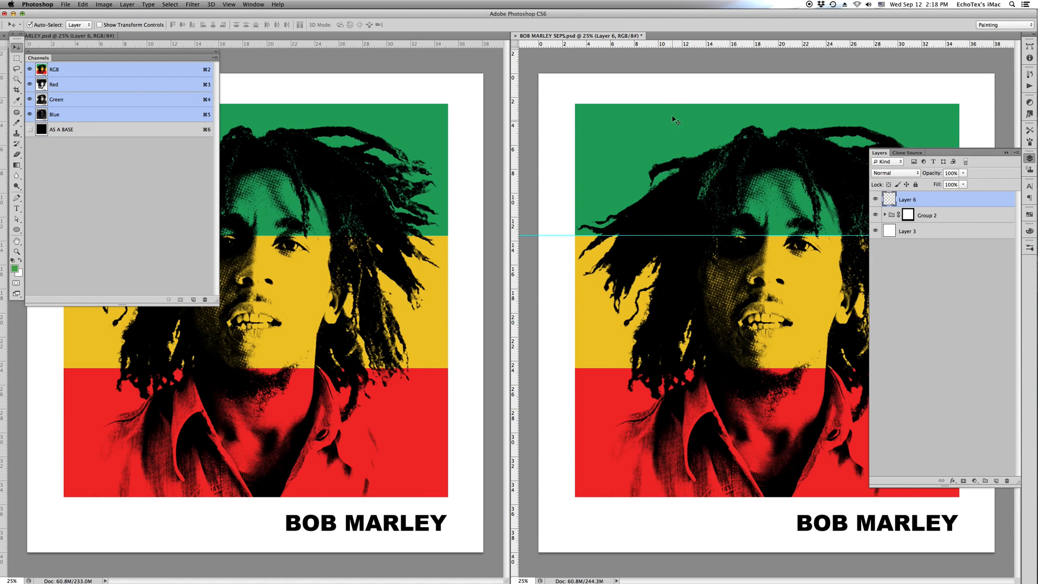
pyautogui.moveTo(677, 47); pyautogui.dragTo(663, 368)
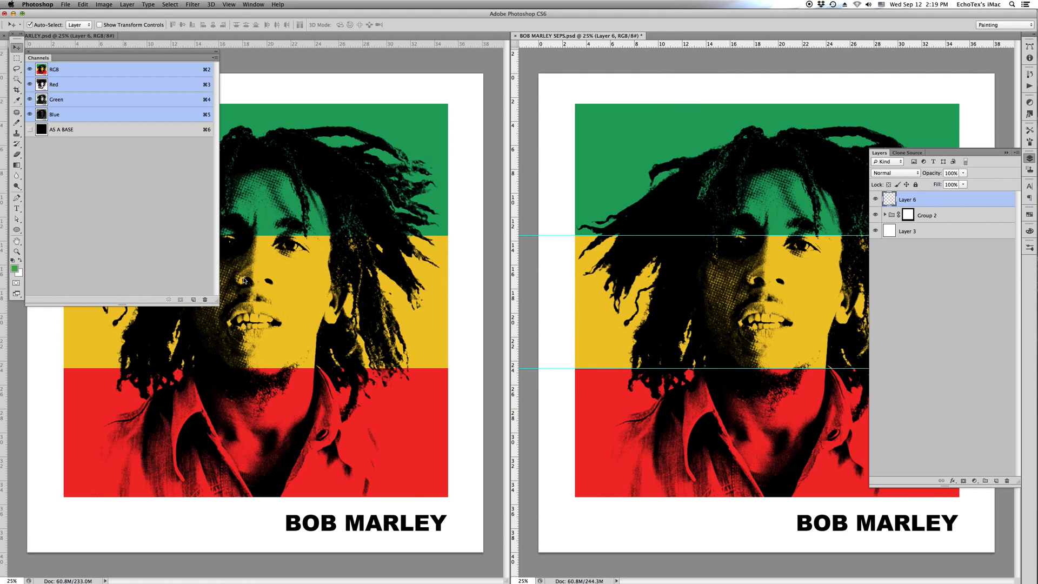
# - Marquee-select the green band in the SEPS document, from just outside the artwork's edges down to the upper guide
pyautogui.press('m')
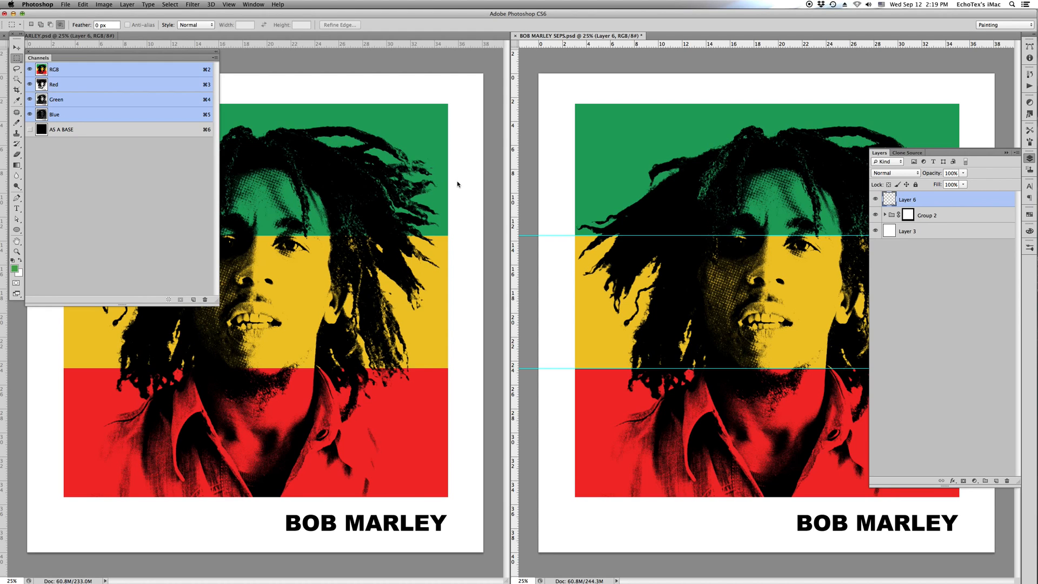
pyautogui.press('Tab')
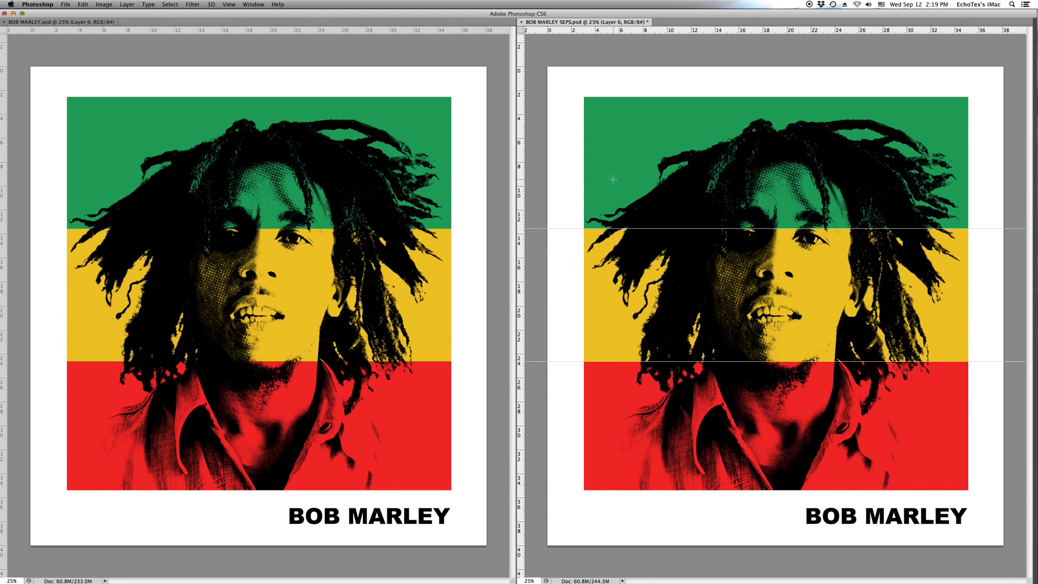
pyautogui.moveTo(566, 92); pyautogui.dragTo(976, 229)
pyautogui.press('Tab')
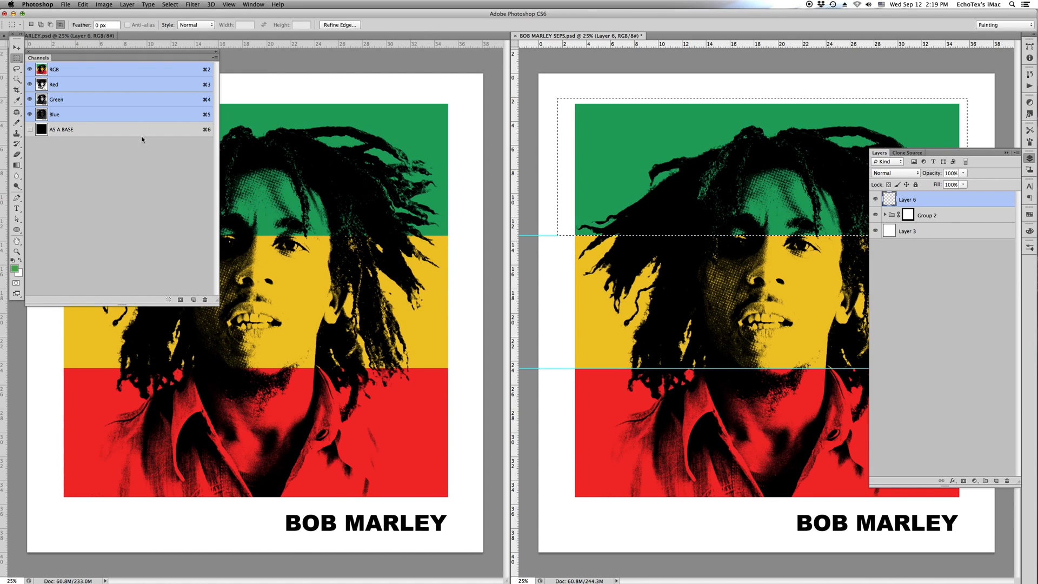
# - Create a spot channel named GREEN from the selection
pyautogui.click(216, 57)
pyautogui.click(233, 93)
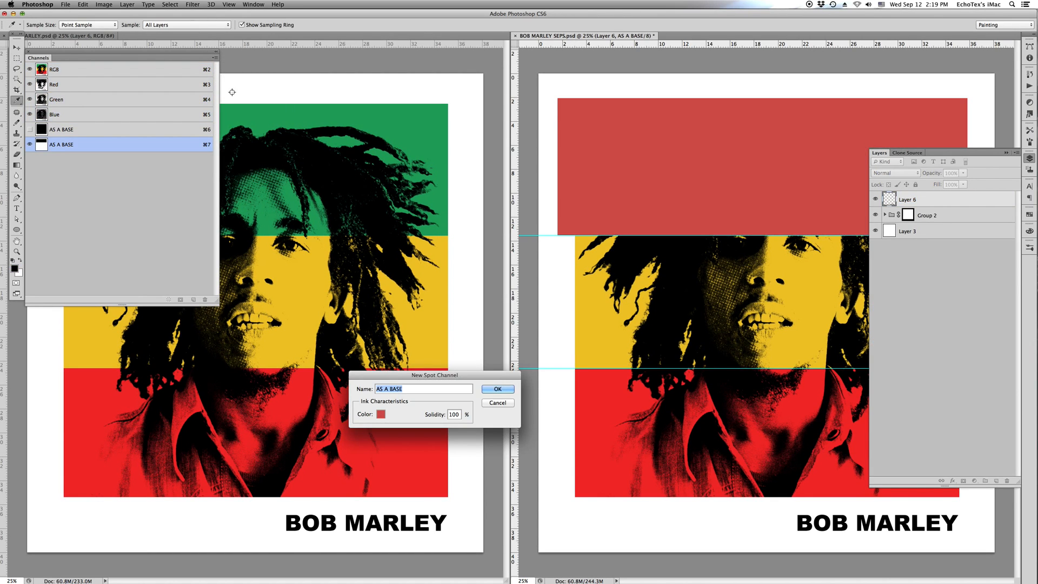
pyautogui.write('RE')
pyautogui.press('BackSpace')
pyautogui.press('BackSpace')
pyautogui.write('GREEN')
pyautogui.press('Return')
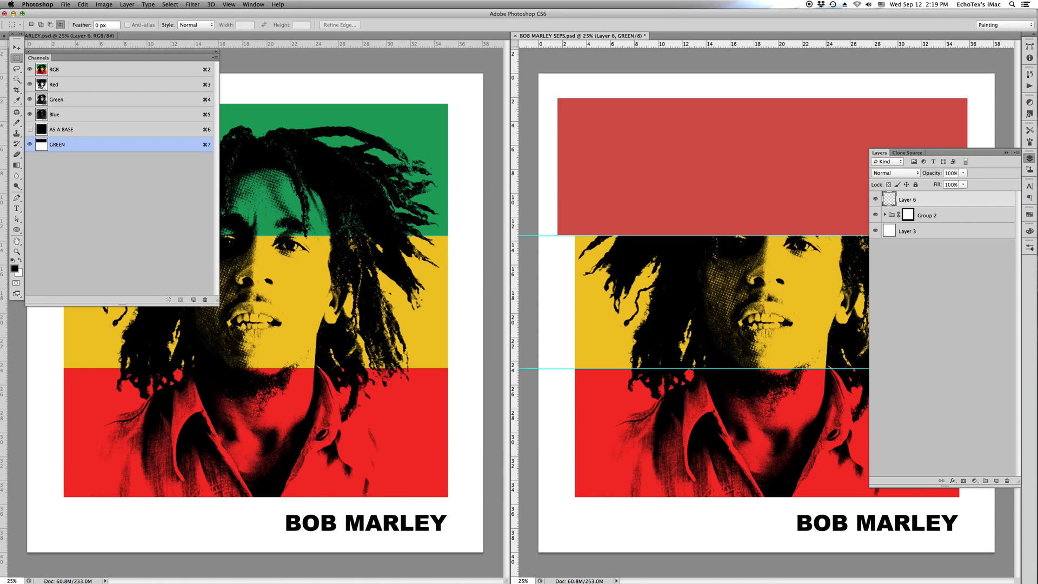
# - Marquee-select the yellow band between the two guides, extending slightly past the artwork's sides
pyautogui.click(93, 76)
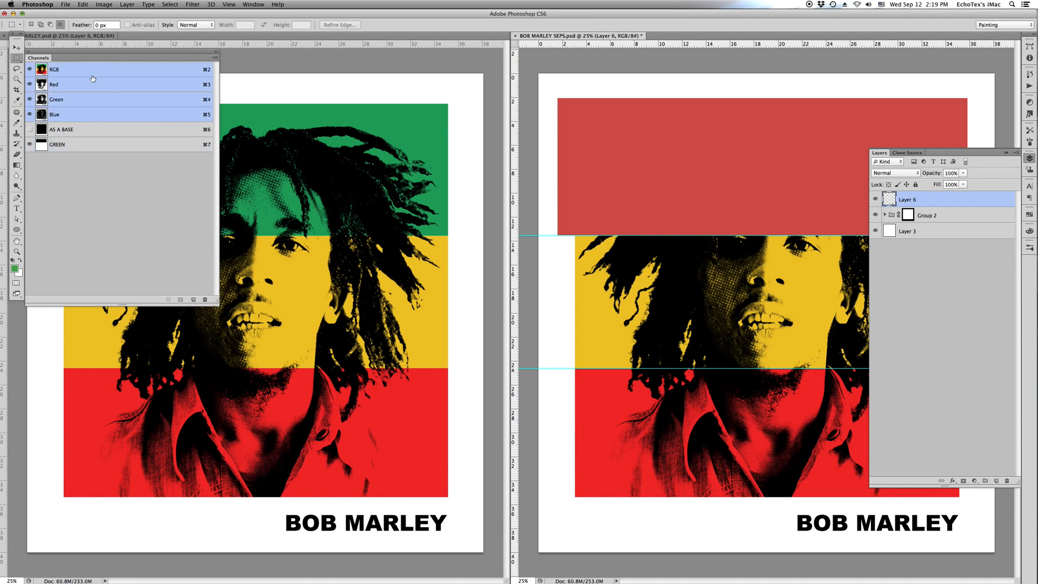
pyautogui.moveTo(561, 237); pyautogui.dragTo(789, 329)
pyautogui.press('Tab')
pyautogui.moveTo(567, 229); pyautogui.dragTo(980, 358)
pyautogui.press('Tab')
# - Create a spot channel named YELLOW from the selected band
pyautogui.click(214, 57)
pyautogui.click(240, 93)
pyautogui.write('yello')
pyautogui.press('BackSpace')
pyautogui.press('BackSpace')
pyautogui.press('BackSpace')
pyautogui.press('BackSpace')
pyautogui.press('BackSpace')
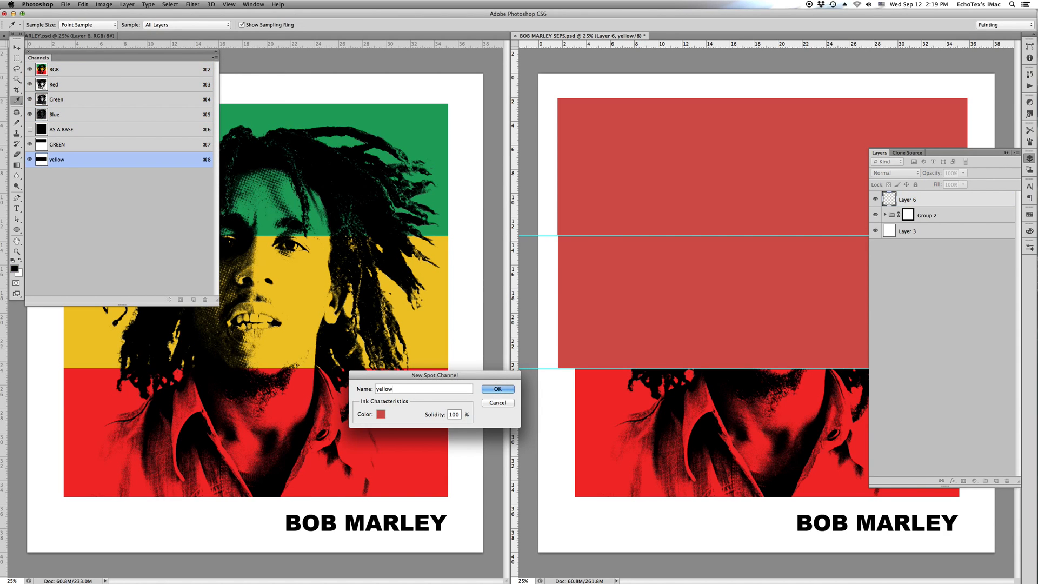
pyautogui.write('YEOO')
pyautogui.press('BackSpace')
pyautogui.press('BackSpace')
pyautogui.press('BackSpace')
pyautogui.press('BackSpace')
pyautogui.write('YELLOW')
pyautogui.press('Return')
# - Marquee-select the red band below the lower guide and create a spot channel named RED from it
pyautogui.press('m')
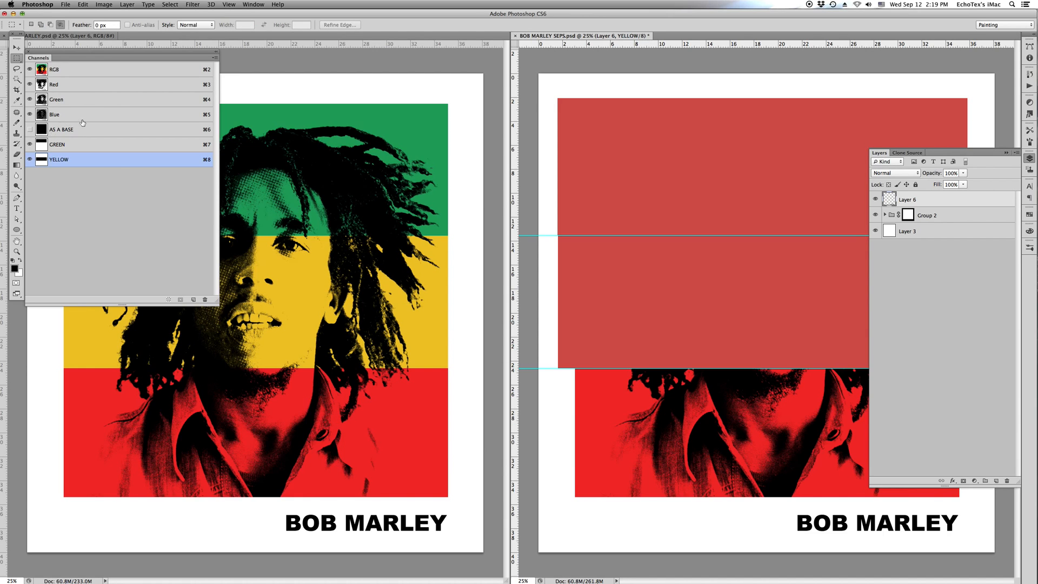
pyautogui.moveTo(560, 368); pyautogui.dragTo(993, 506)
pyautogui.click(214, 58)
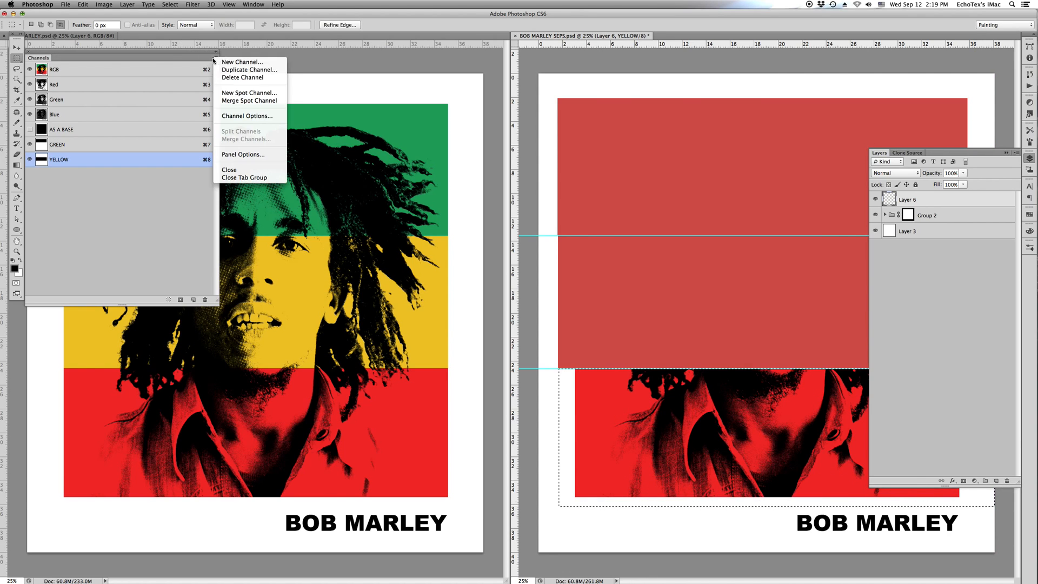
pyautogui.click(248, 92)
pyautogui.write('RED')
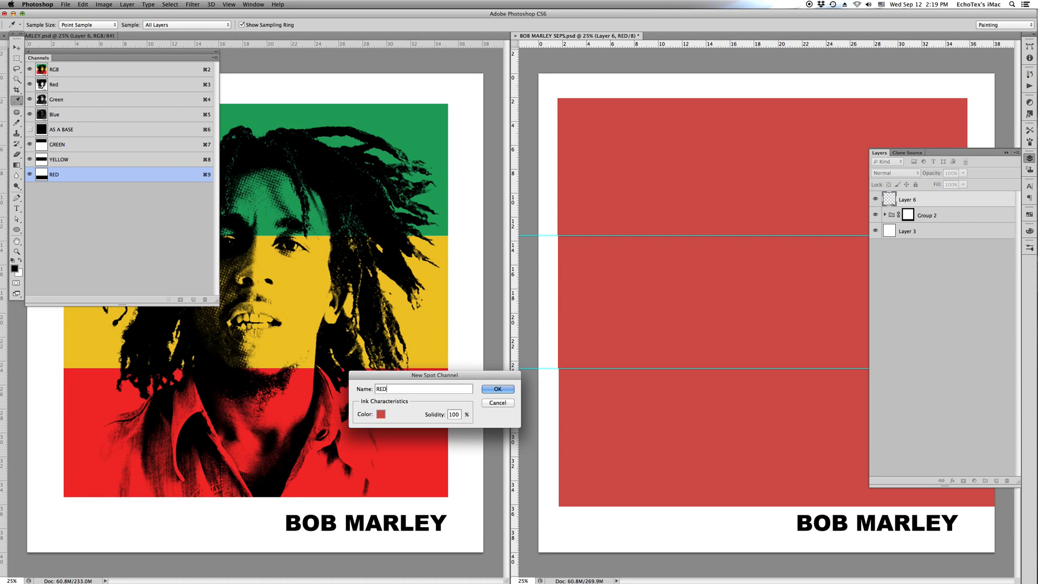
pyautogui.press('Return')
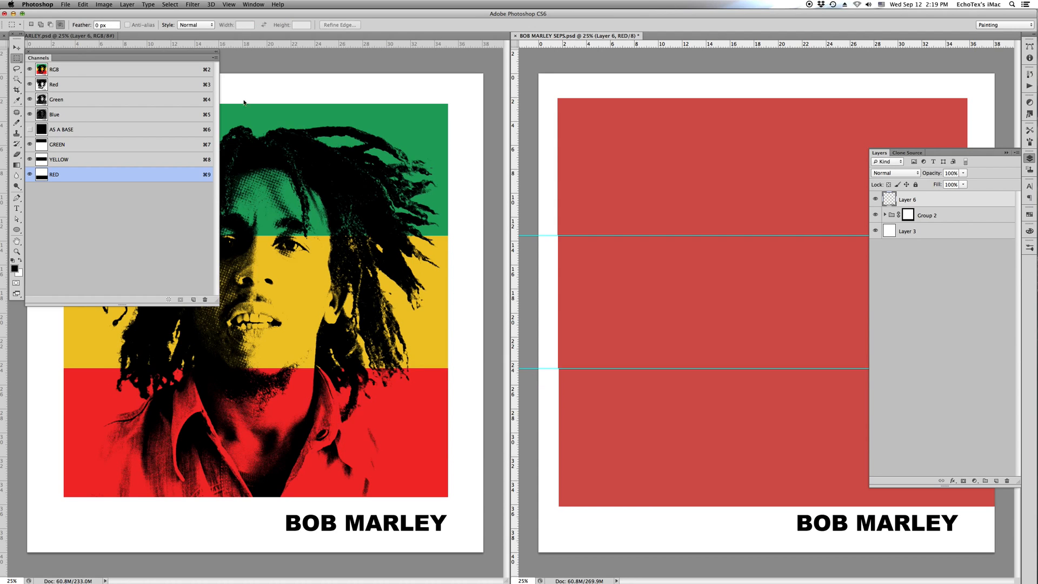
# - Clear the GREEN, YELLOW and RED channels outside the AS A BASE rectangle, using its inverted selection
pyautogui.click(45, 145)
pyautogui.keyDown('shift'); pyautogui.click(45, 160); pyautogui.keyUp('shift')
pyautogui.keyDown('shift'); pyautogui.click(45, 174); pyautogui.keyUp('shift')
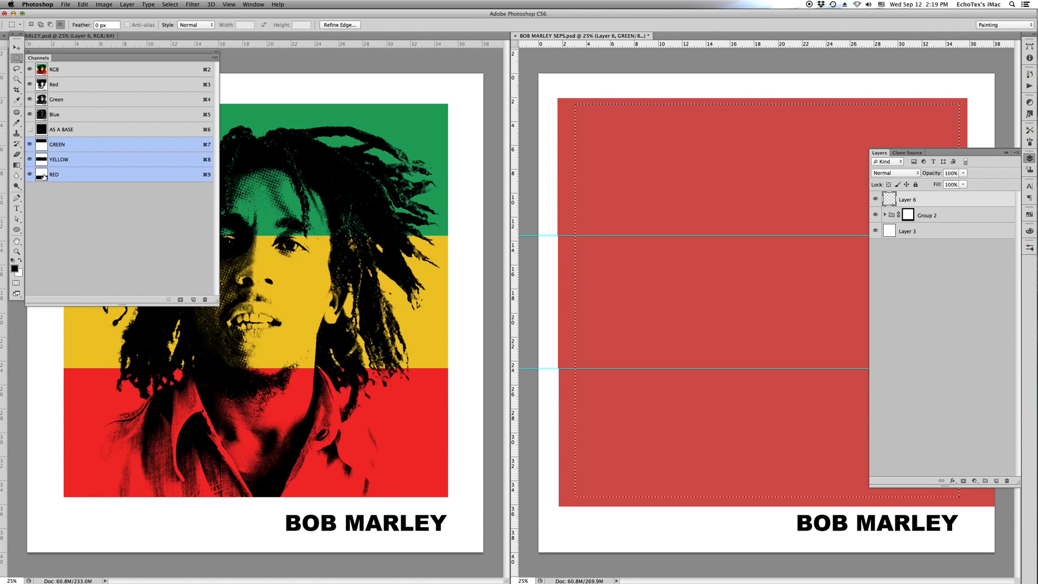
pyautogui.press('Tab')
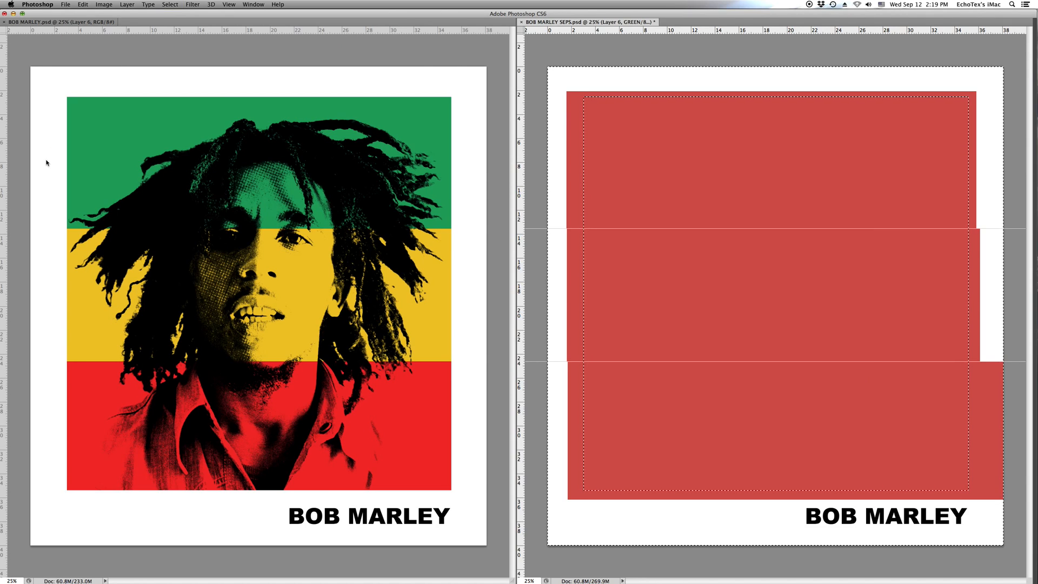
pyautogui.hotkey('shift', 'BackSpace')
pyautogui.press('Return')
pyautogui.press('Tab')
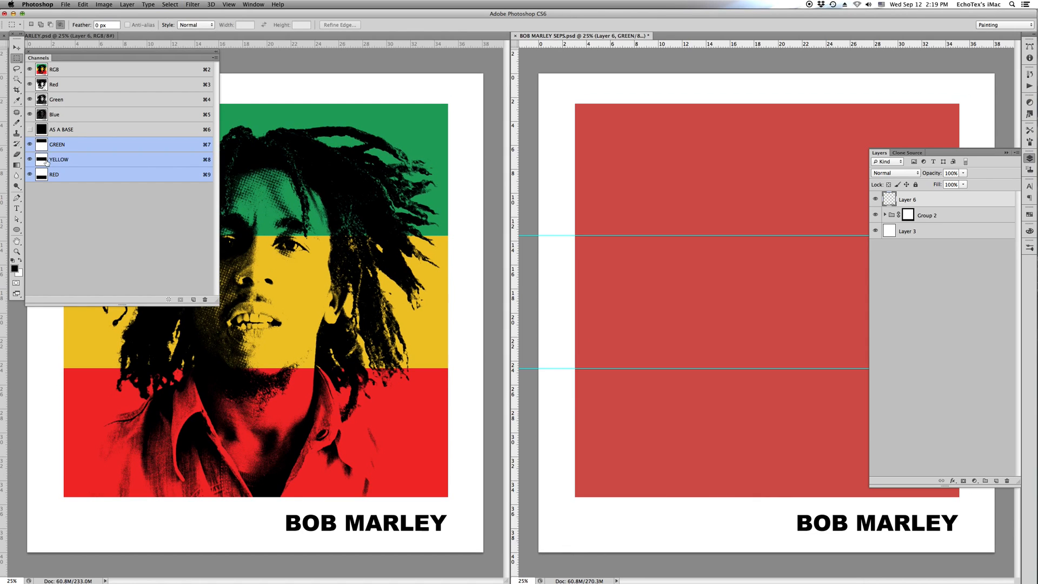
# - Set the GREEN spot channel's ink colour to 25a461, sampled from the original artwork's green band
pyautogui.doubleClick(41, 144)
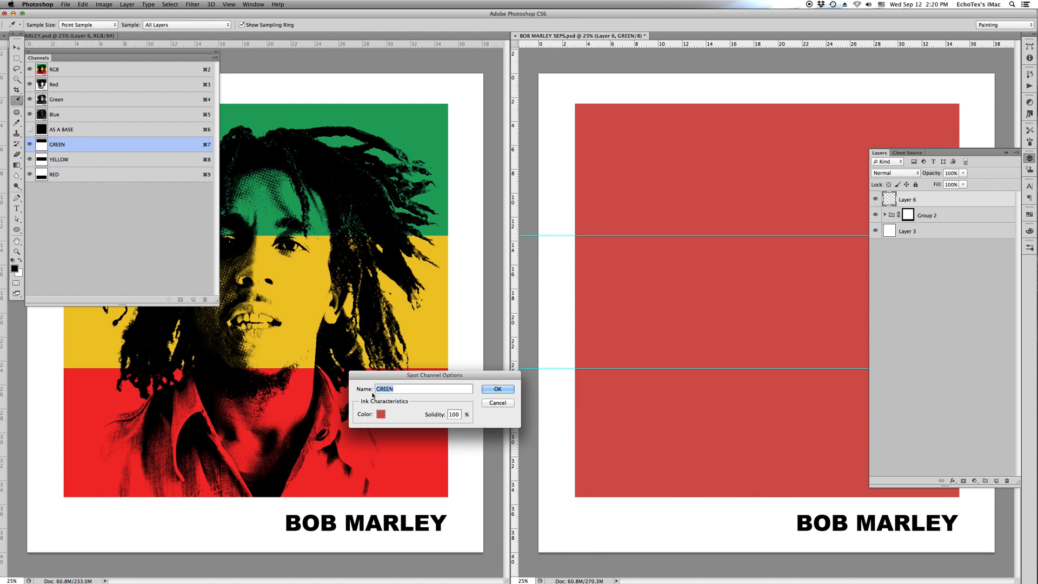
pyautogui.click(381, 414)
pyautogui.click(423, 134)
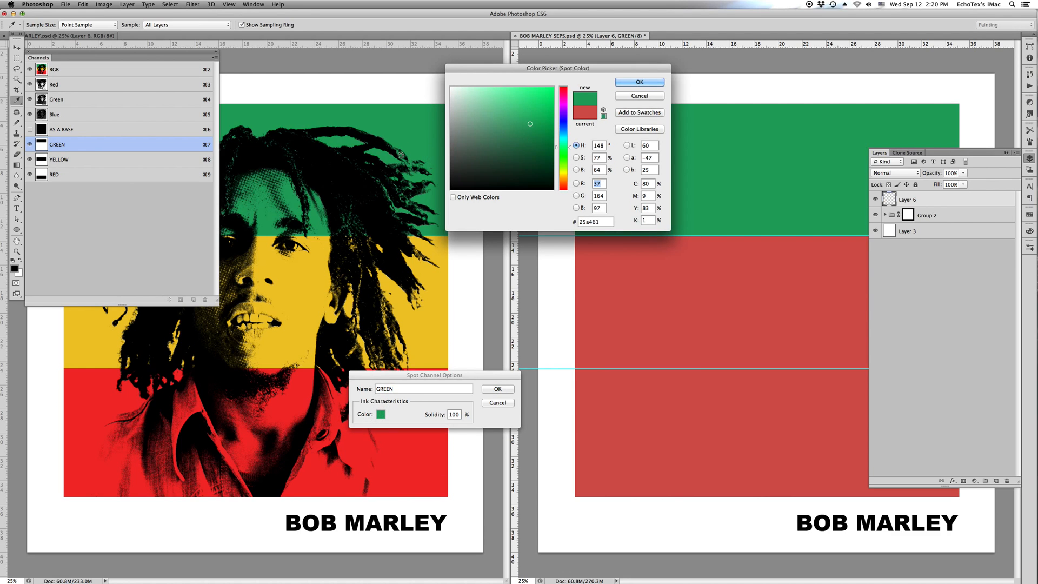
pyautogui.press('Return')
pyautogui.press('Return')
# - Set the YELLOW spot channel's ink colour to eec72a, sampled from the original artwork's yellow band
pyautogui.click(96, 160)
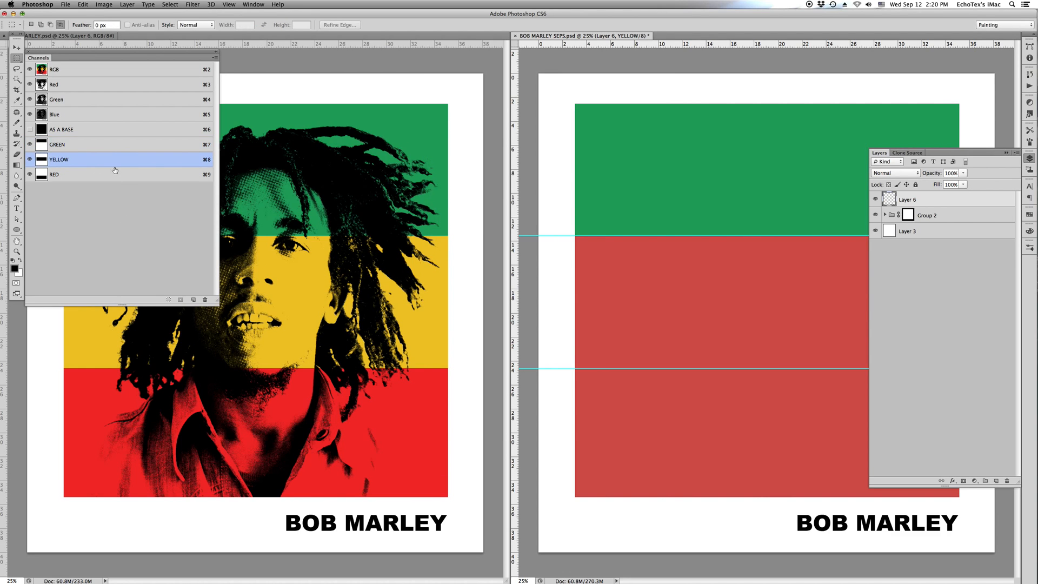
pyautogui.doubleClick(117, 161)
pyautogui.click(381, 414)
pyautogui.click(423, 352)
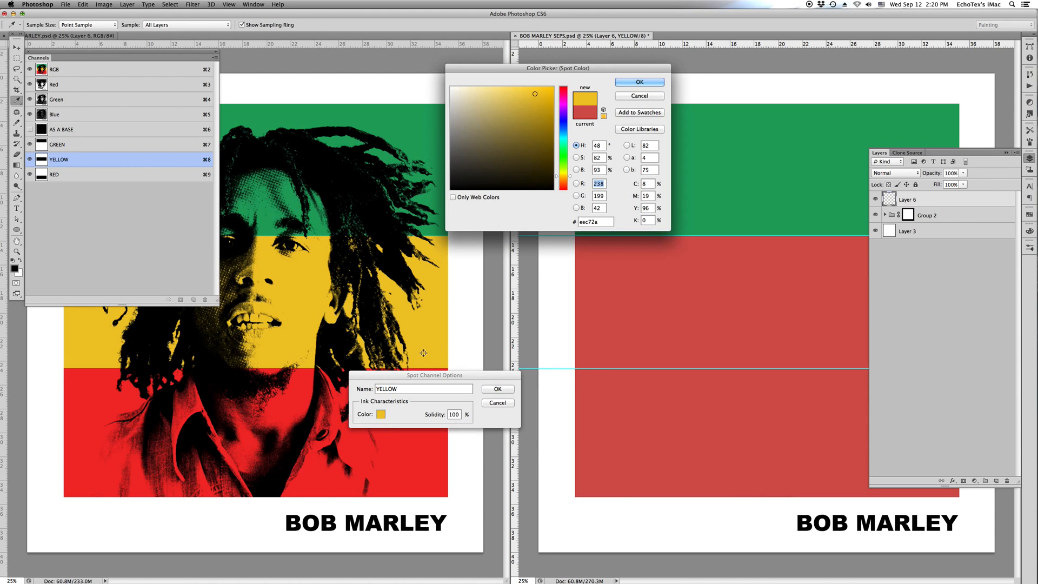
pyautogui.press('Return')
pyautogui.press('Return')
# - Set the RED spot channel's ink colour by sampling the original artwork's red band, and hide the guides and panels
pyautogui.doubleClick(86, 176)
pyautogui.click(381, 414)
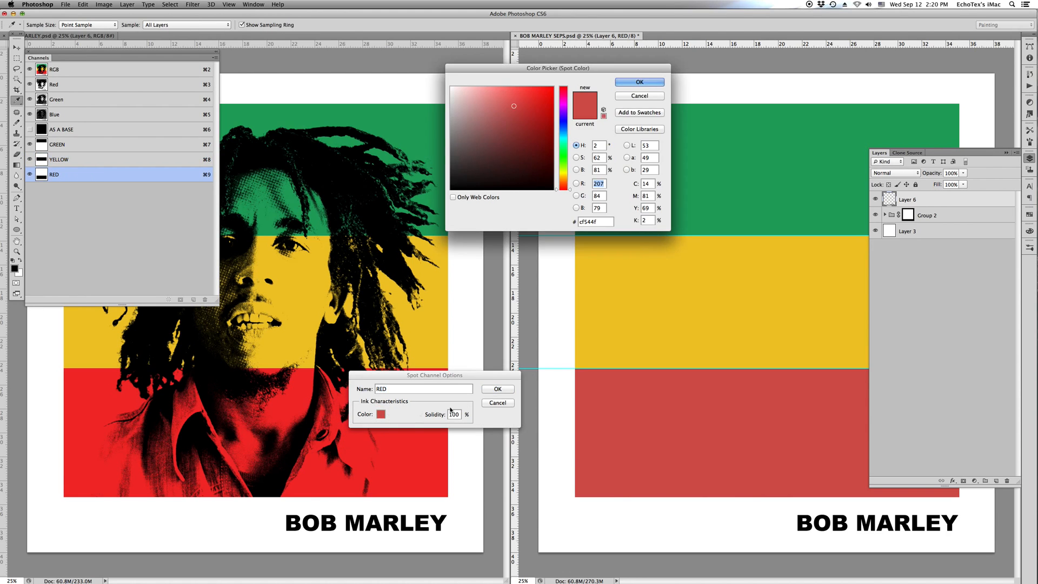
pyautogui.click(419, 457)
pyautogui.press('Return')
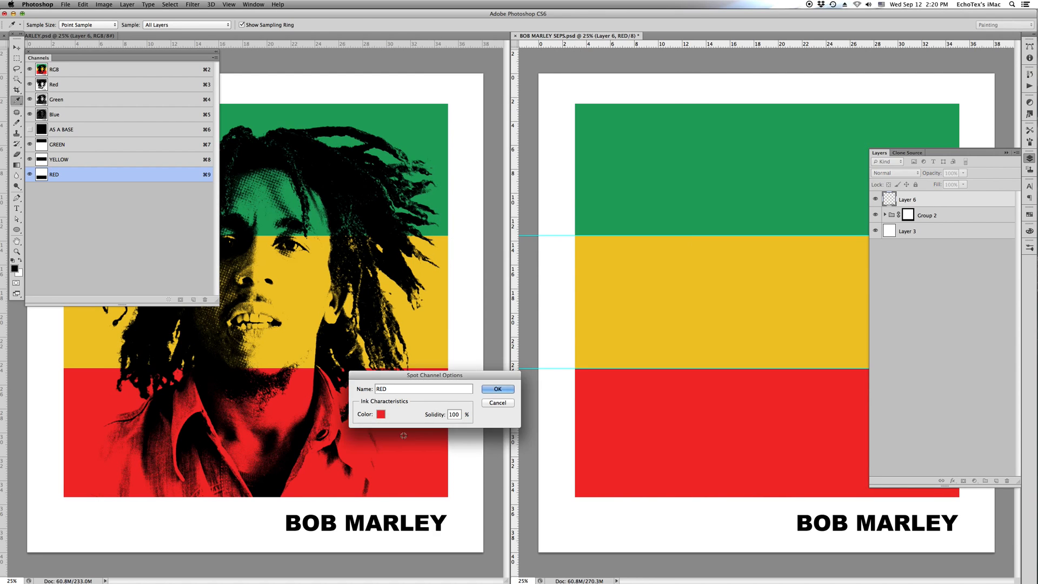
pyautogui.press('Return')
pyautogui.press('super+semicolon')
pyautogui.press('Tab')
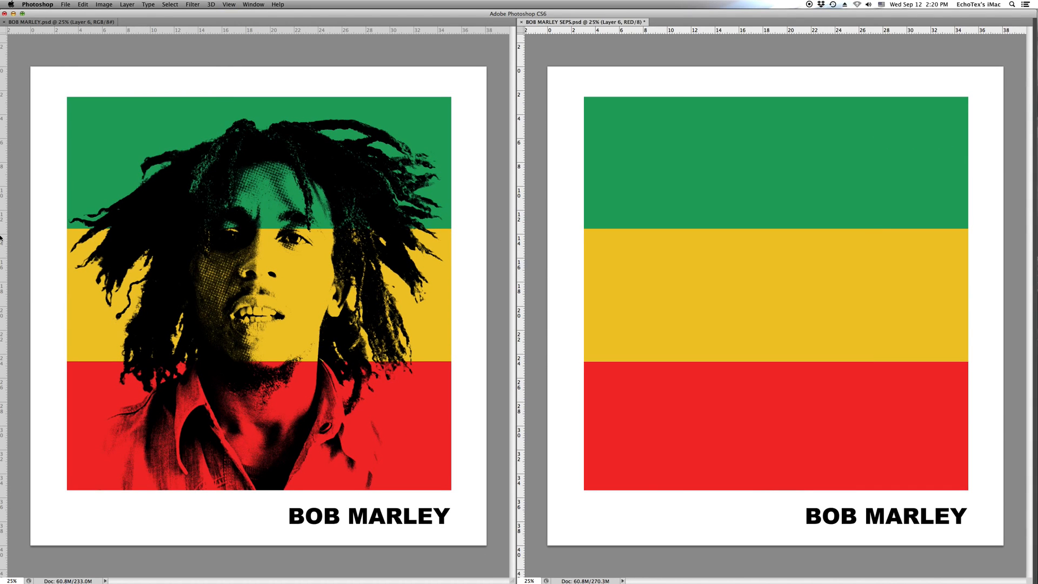
# - Convert the original Bob Marley artwork from RGB to CMYK Color mode
pyautogui.press('Tab')
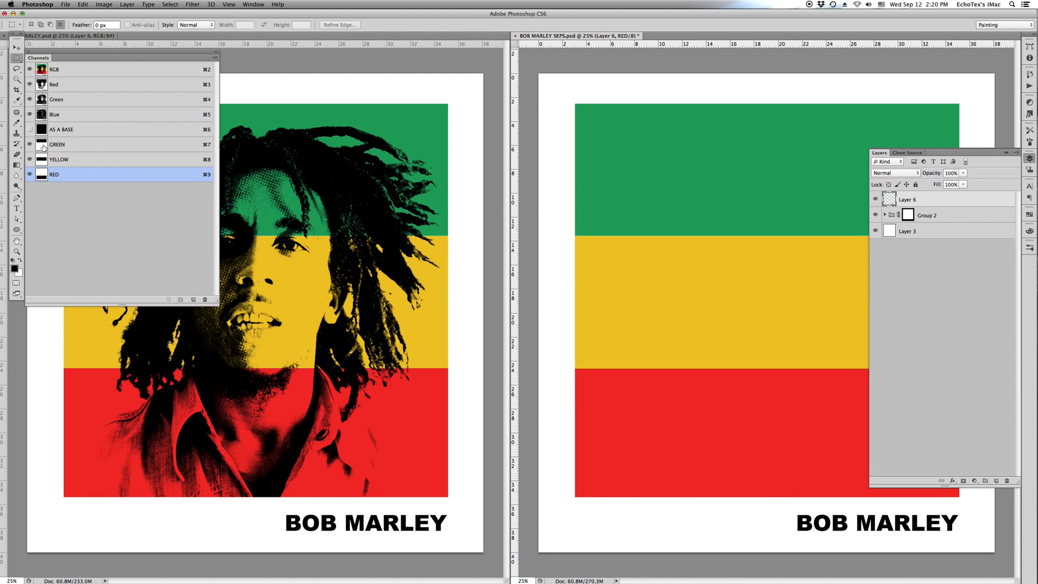
pyautogui.click(174, 49)
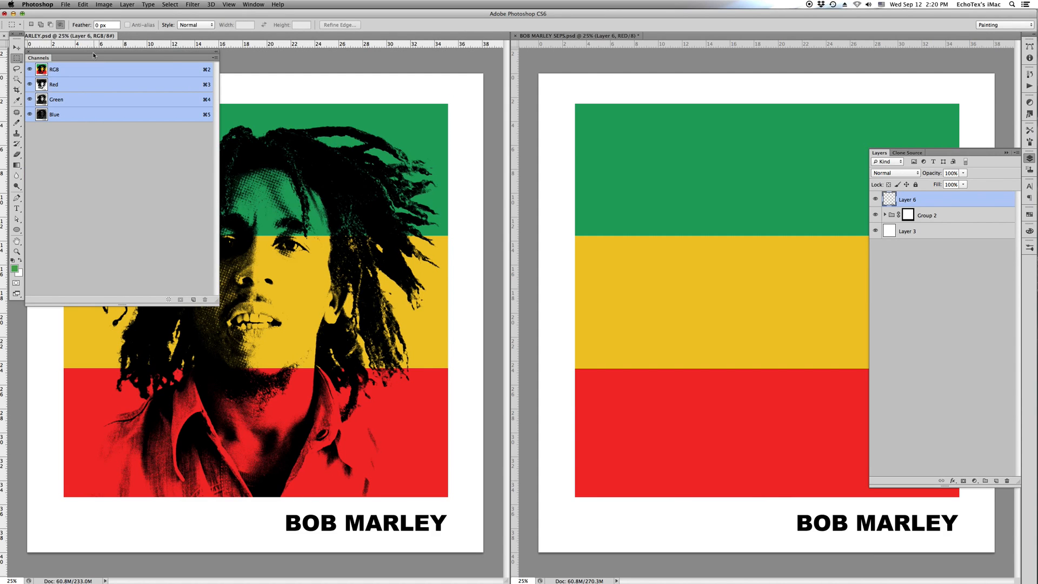
pyautogui.click(104, 4)
pyautogui.moveTo(111, 15)
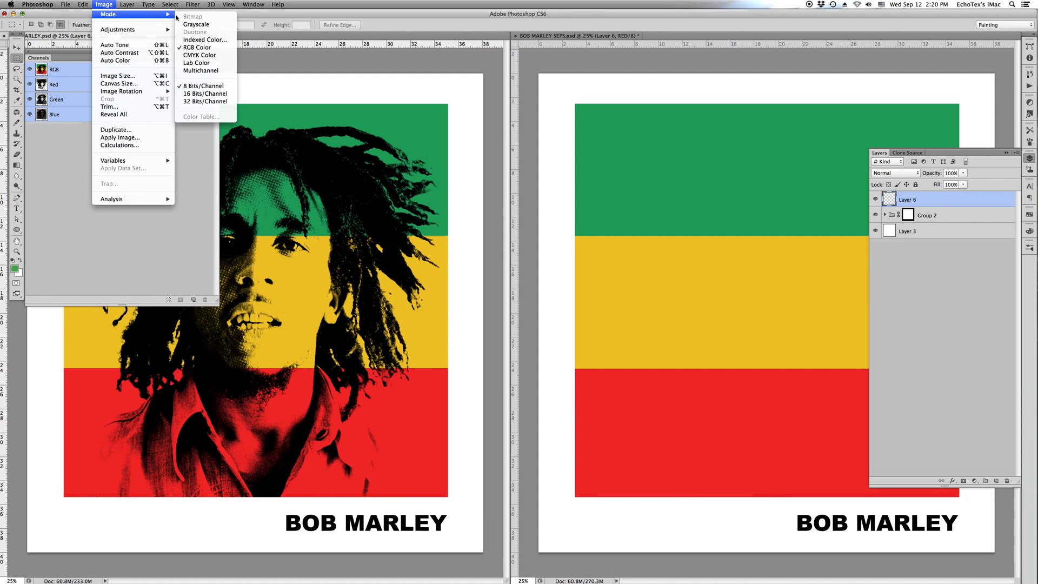
pyautogui.click(199, 55)
pyautogui.click(445, 190)
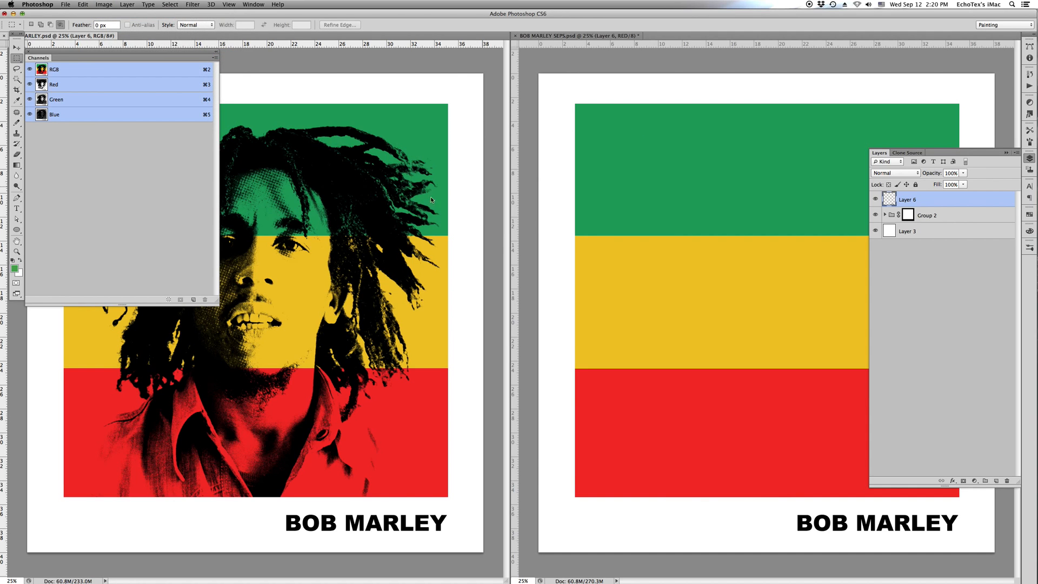
# - Copy the original's Black channel into the separations file and define it as a spot colour channel named BLACK
pyautogui.click(108, 92)
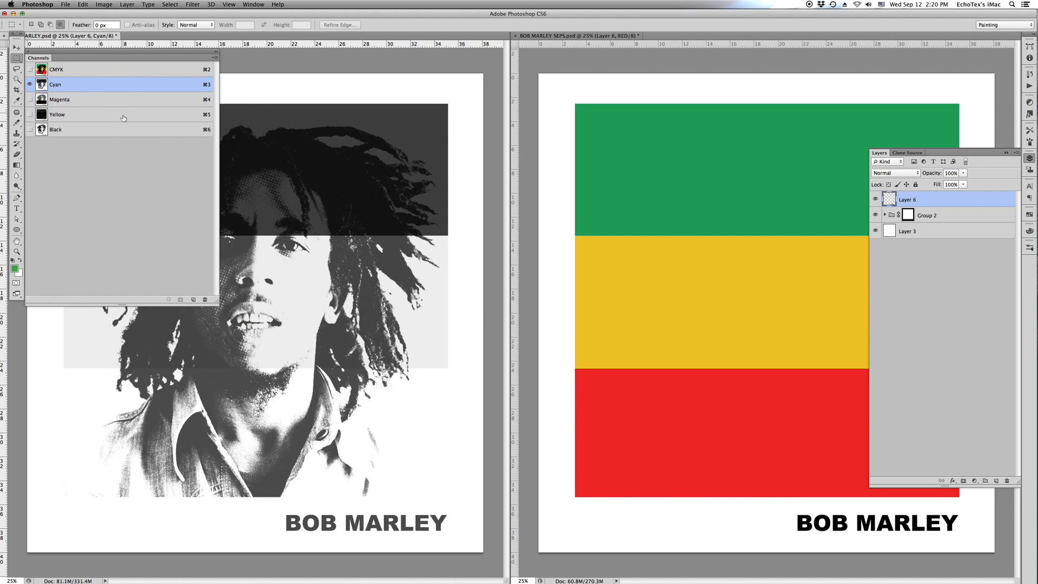
pyautogui.moveTo(120, 130); pyautogui.dragTo(785, 229)
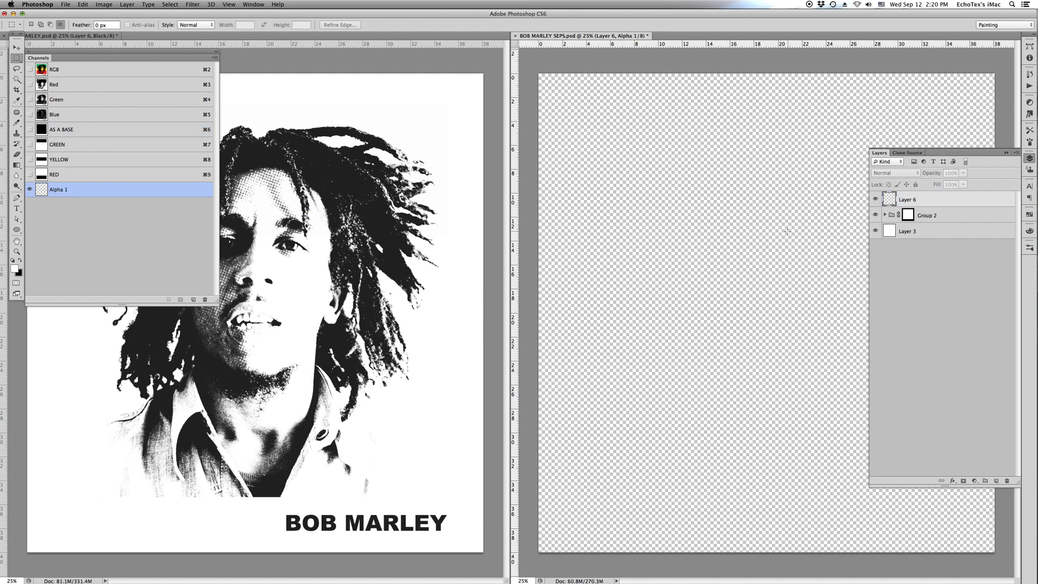
pyautogui.doubleClick(108, 190)
pyautogui.click(379, 308)
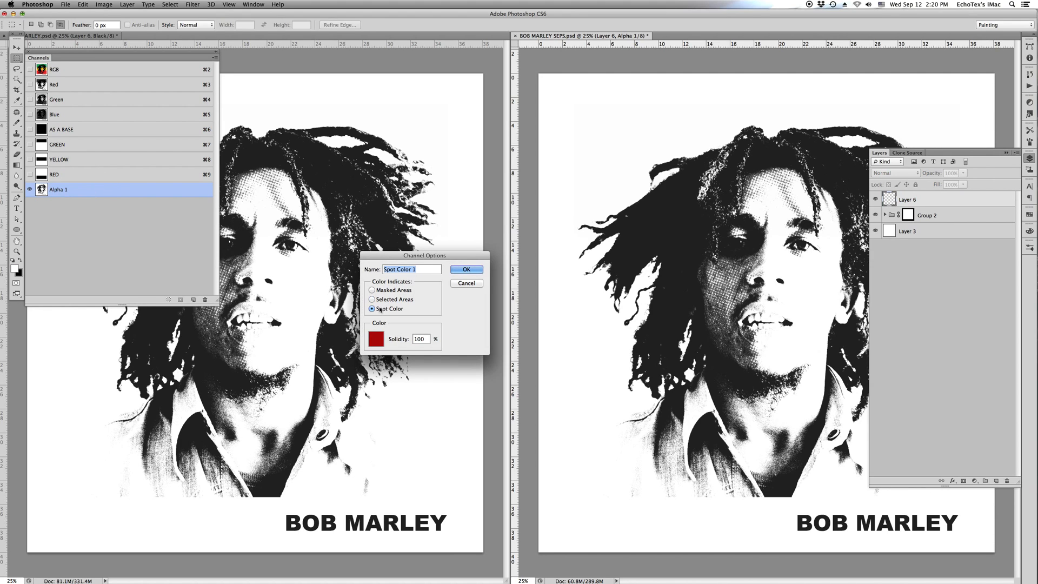
pyautogui.write('BLACK')
pyautogui.press('Return')
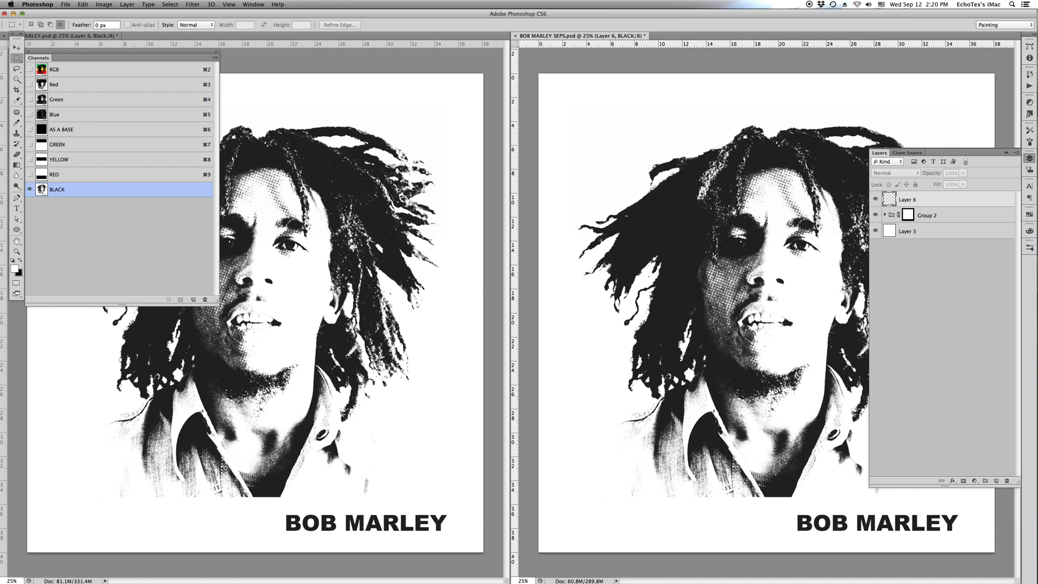
# - Deepen the BLACK channel with Levels by raising the shadow input level and setting the midtone to 1.24
pyautogui.press('super+l')
pyautogui.press('Return')
pyautogui.press('Tab')
pyautogui.press('super+l')
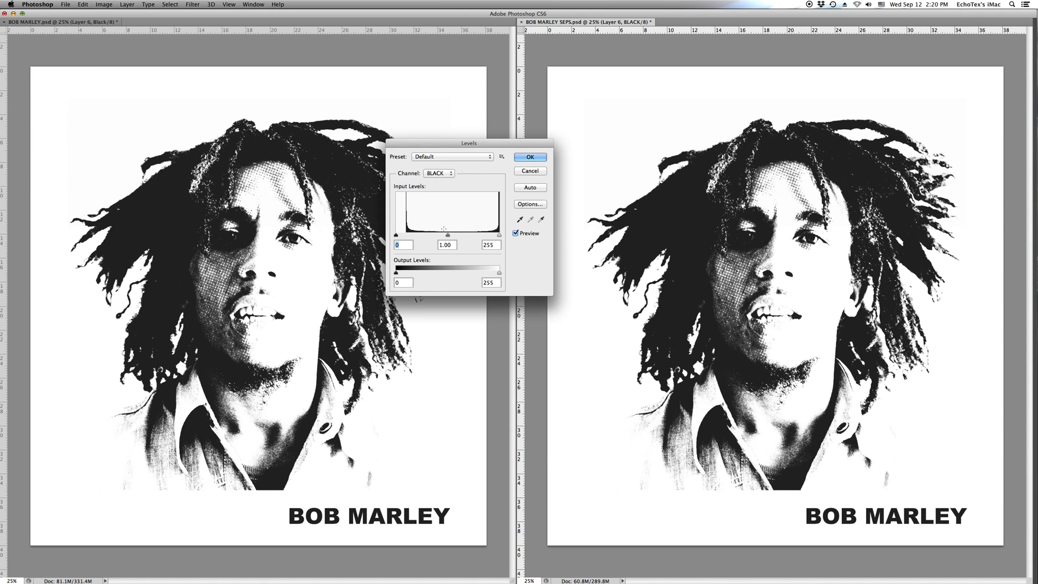
pyautogui.moveTo(398, 235)
pyautogui.mouseDown()
pyautogui.moveTo(453, 235)
pyautogui.moveTo(409, 234)
pyautogui.mouseUp()
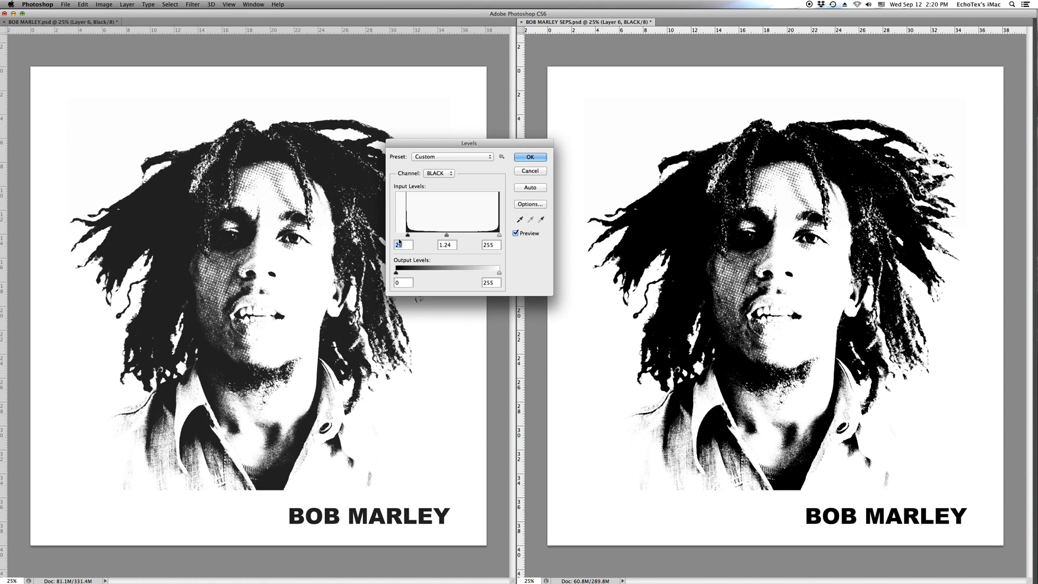
pyautogui.press('Return')
pyautogui.press('Tab')
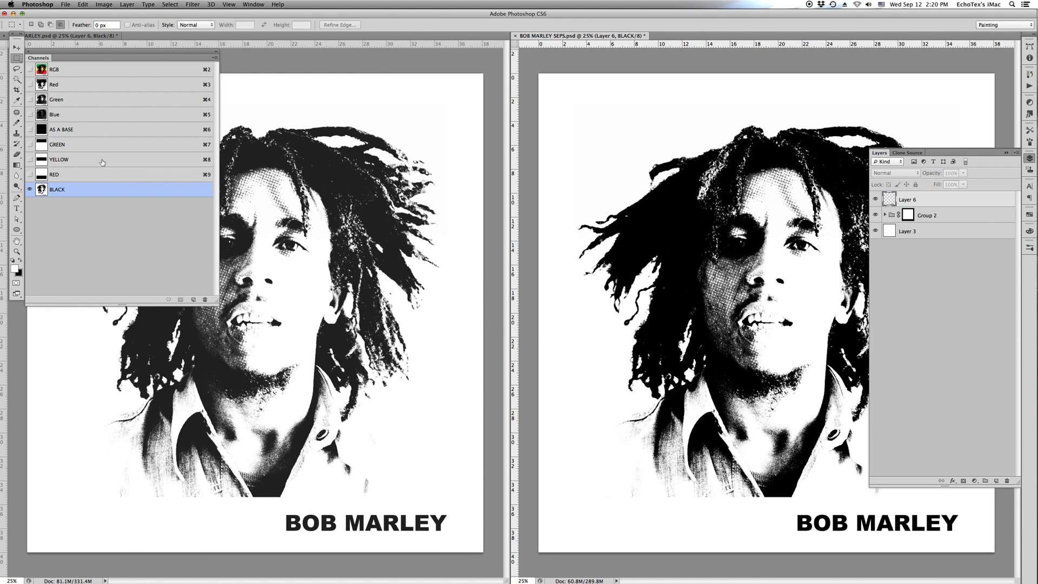
# - Show the GREEN, YELLOW and RED channels together with BLACK, and set the BLACK channel's ink colour to black
pyautogui.moveTo(30, 144); pyautogui.dragTo(30, 175)
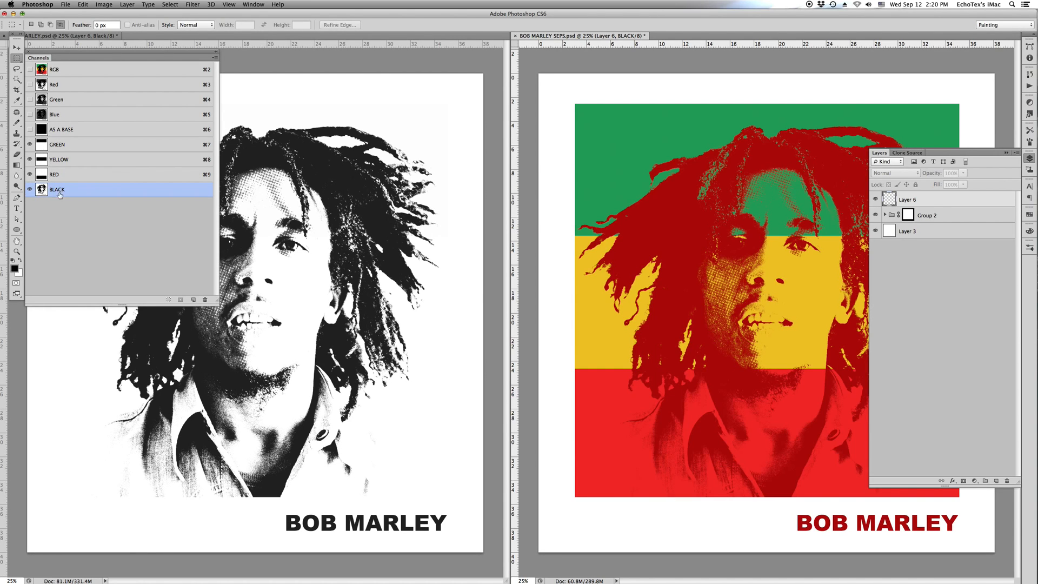
pyautogui.doubleClick(42, 190)
pyautogui.click(380, 414)
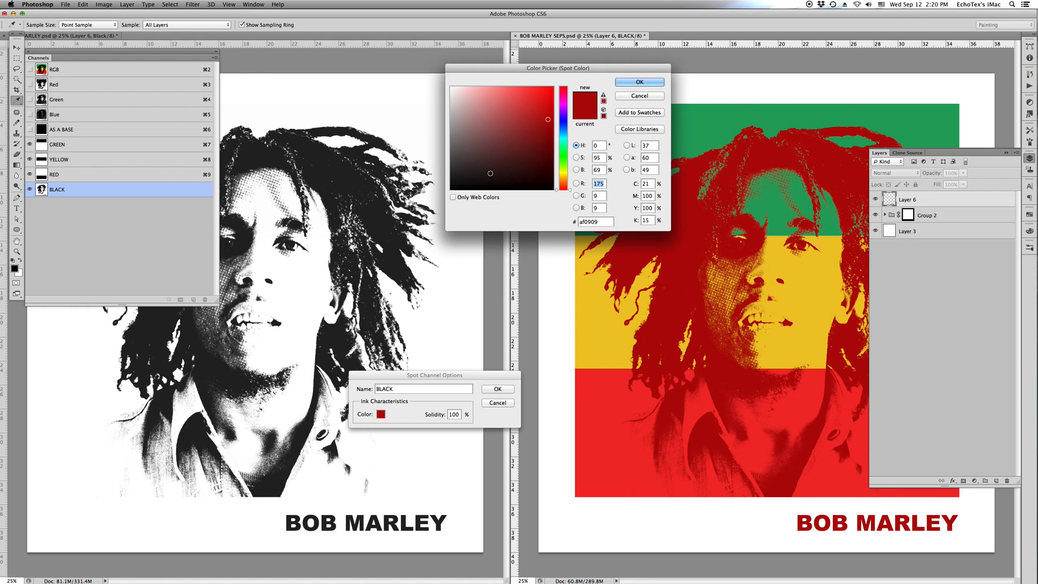
pyautogui.moveTo(491, 173); pyautogui.dragTo(421, 220)
pyautogui.press('Return')
pyautogui.press('Return')
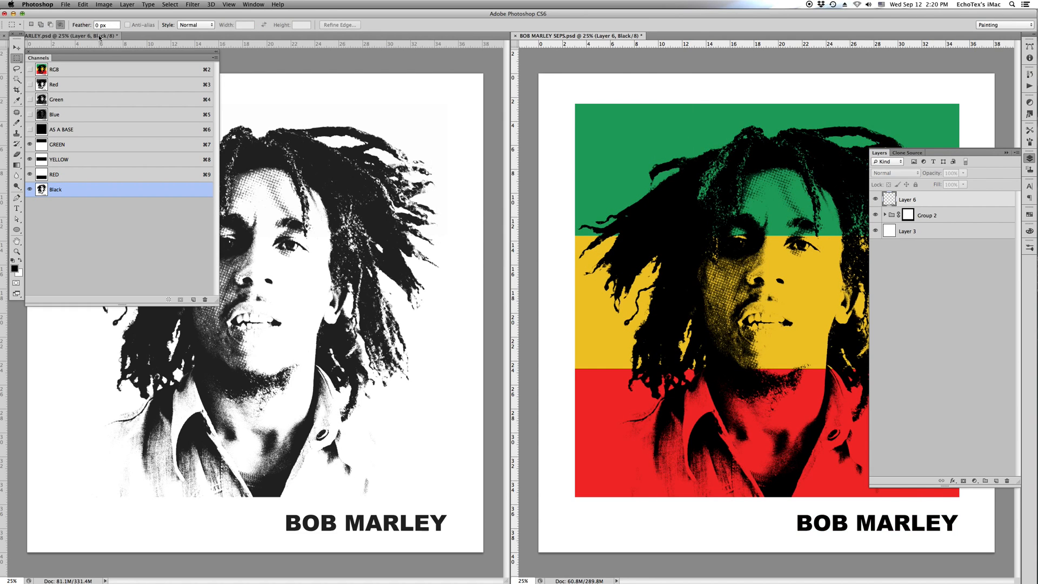
# - Restore the original artwork to its RGB state and fit both documents on screen without the panels
pyautogui.click(99, 38)
pyautogui.click(103, 65)
pyautogui.press('Tab')
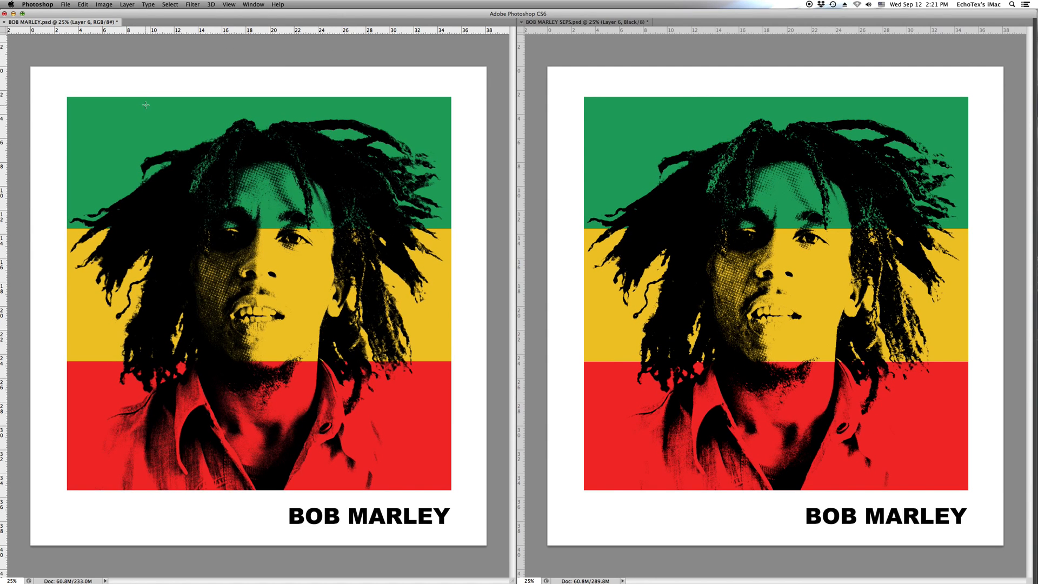
pyautogui.press('super+0')
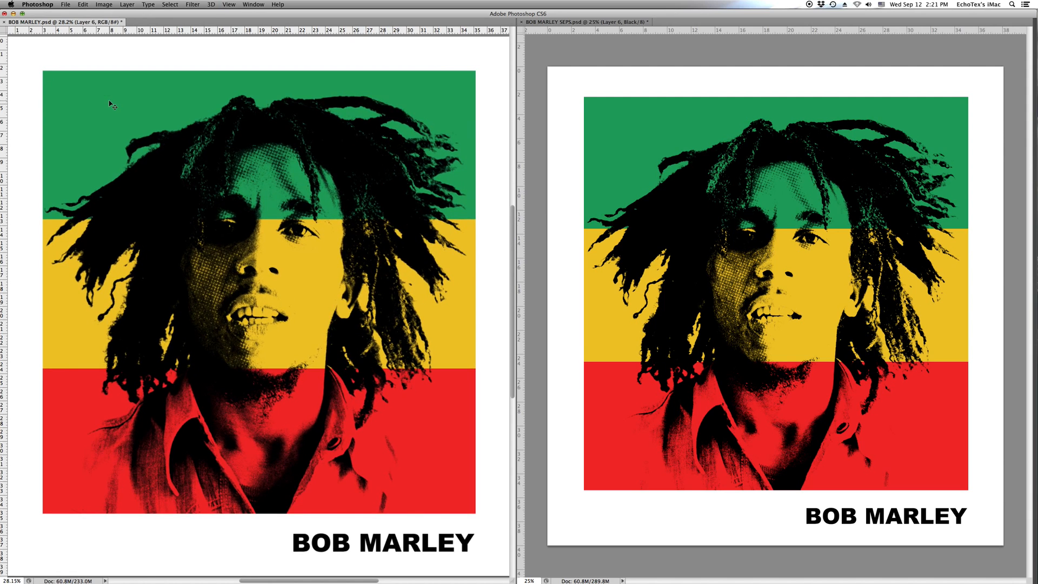
pyautogui.click(583, 24)
pyautogui.press('super+0')
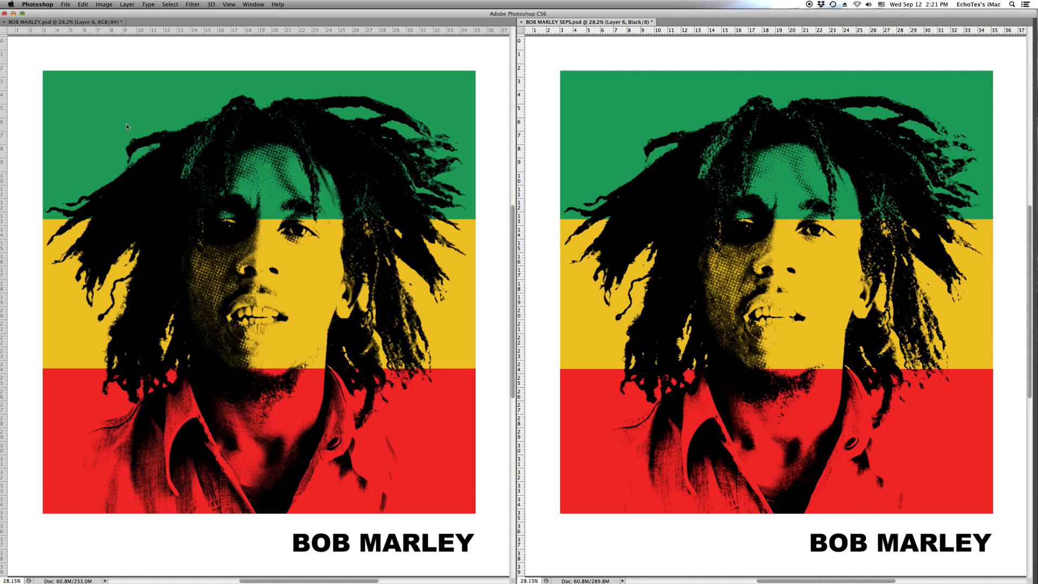
# - Compare the face, neck and shirt detail in the original and the separations side by side at 200%
pyautogui.press('Tab')
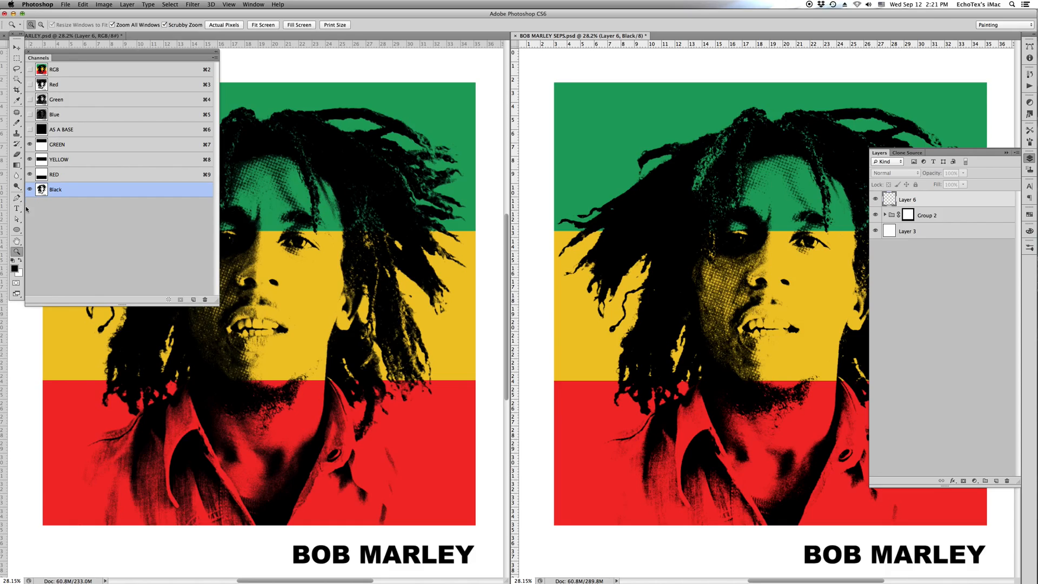
pyautogui.press('Tab')
pyautogui.click(260, 172)
pyautogui.keyDown('shift'); pyautogui.click(261, 172); pyautogui.keyUp('shift')
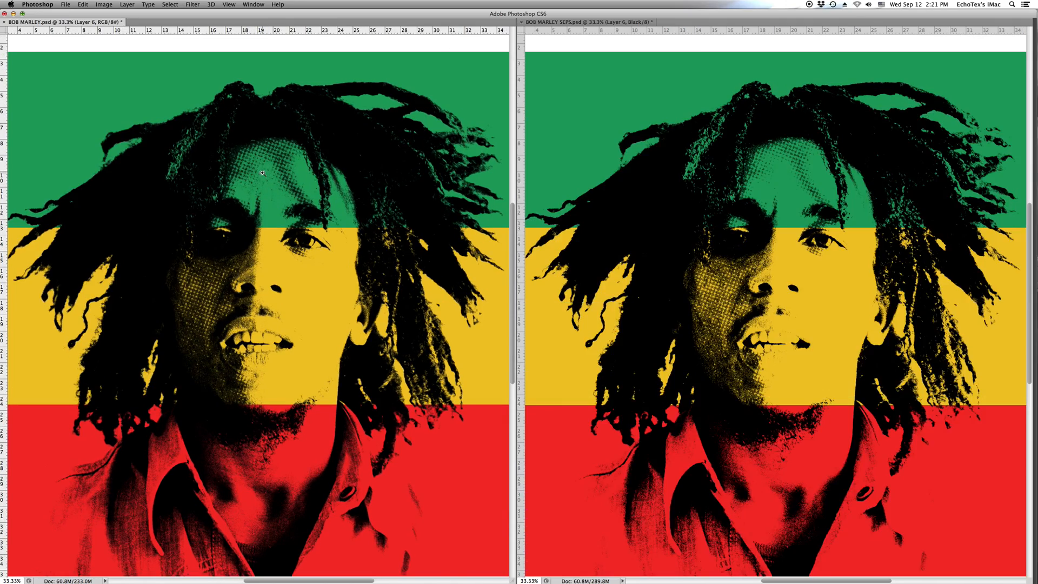
pyautogui.keyDown('shift'); pyautogui.click(263, 173); pyautogui.keyUp('shift')
pyautogui.keyDown('shift'); pyautogui.click(263, 173); pyautogui.keyUp('shift')
pyautogui.keyDown('shift'); pyautogui.click(263, 172); pyautogui.keyUp('shift')
pyautogui.keyDown('shift'); pyautogui.click(264, 173); pyautogui.keyUp('shift')
pyautogui.moveTo(391, 439); pyautogui.dragTo(387, 241)
pyautogui.moveTo(381, 471); pyautogui.dragTo(410, 244)
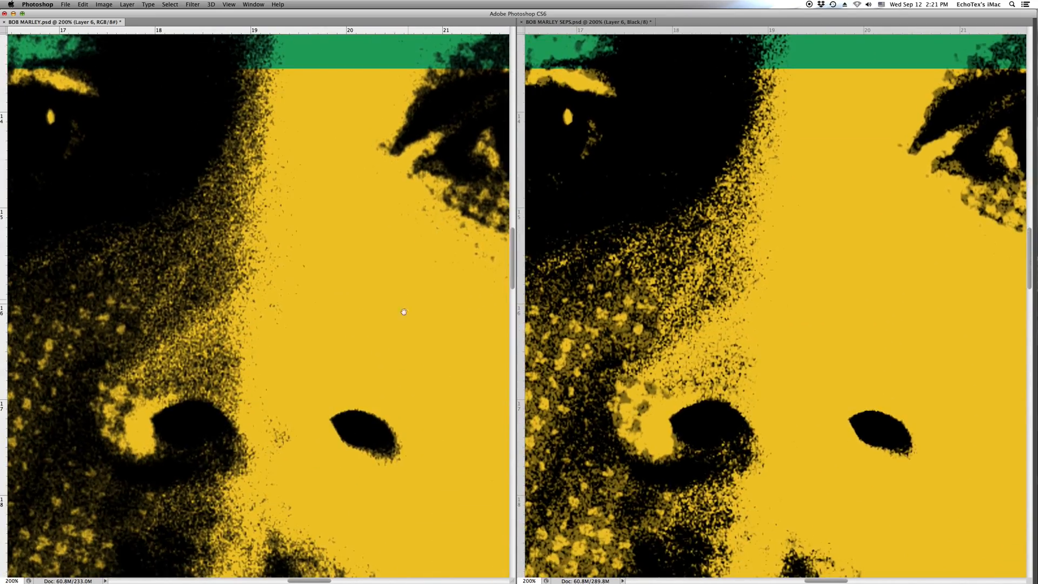
pyautogui.moveTo(302, 424); pyautogui.dragTo(470, 287)
pyautogui.moveTo(370, 377); pyautogui.dragTo(394, 148)
pyautogui.moveTo(389, 437); pyautogui.dragTo(274, 193)
pyautogui.moveTo(332, 417); pyautogui.dragTo(284, 243)
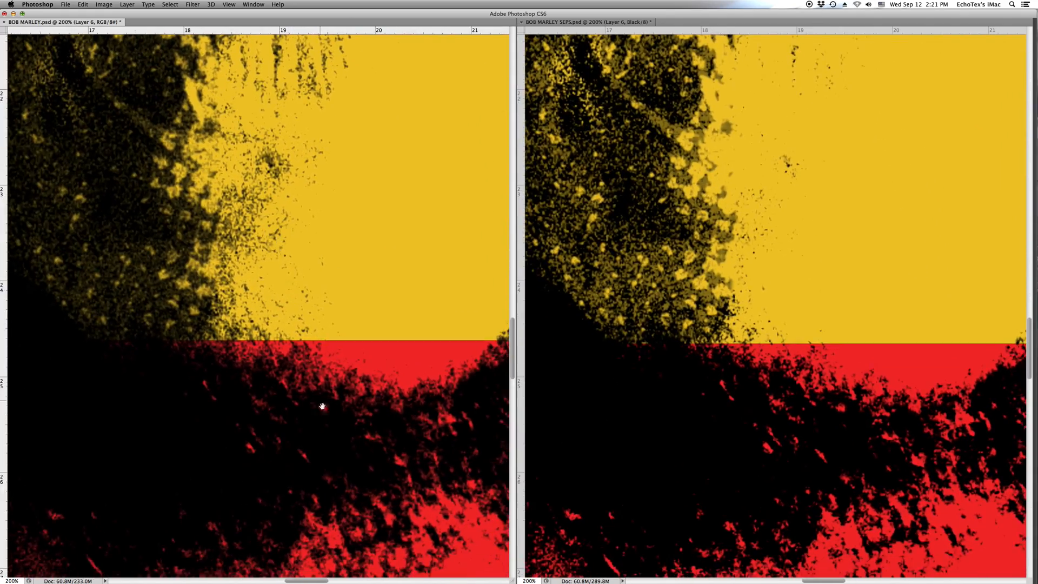
pyautogui.moveTo(320, 400); pyautogui.dragTo(276, 213)
pyautogui.moveTo(336, 415); pyautogui.dragTo(339, 234)
pyautogui.moveTo(329, 497); pyautogui.dragTo(184, 256)
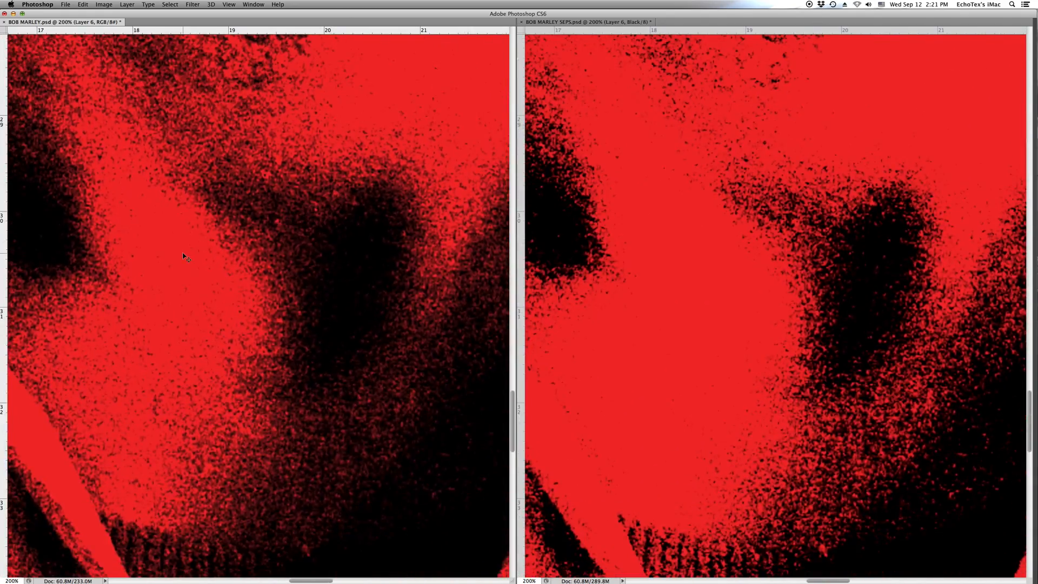
pyautogui.press('super+0')
pyautogui.click(524, 38)
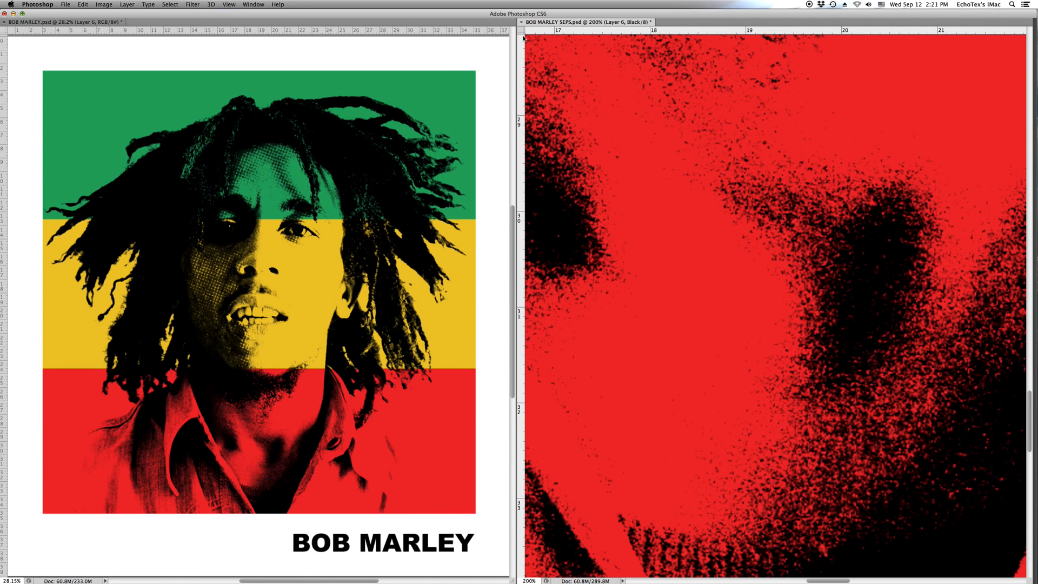
pyautogui.press('super+0')
pyautogui.press('Tab')
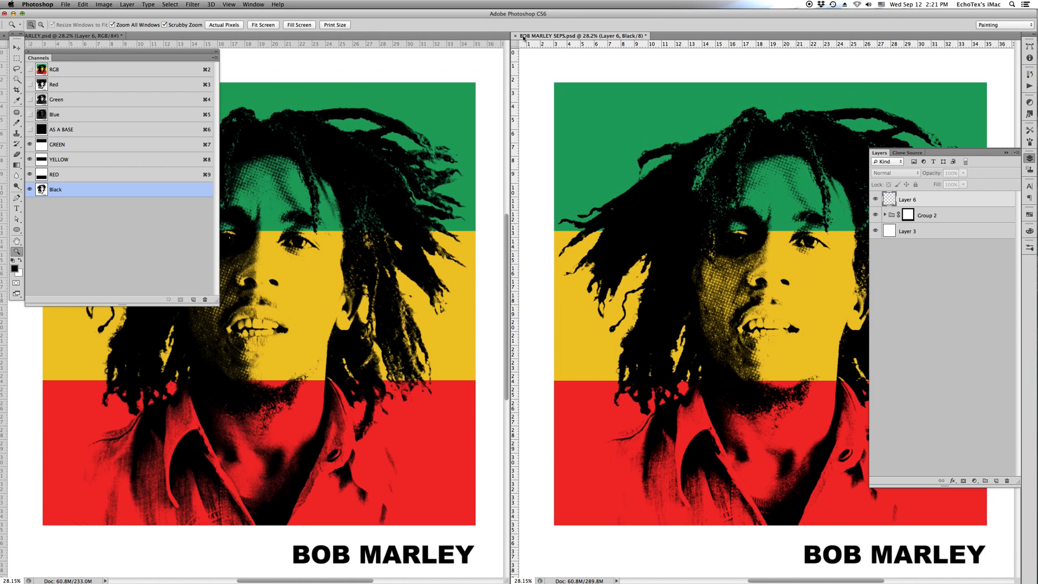
# - Delete the RGB colour channels from the separations file and show all the remaining spot channels
pyautogui.click(92, 70)
pyautogui.click(205, 298)
pyautogui.click(579, 187)
pyautogui.moveTo(30, 99); pyautogui.dragTo(30, 130)
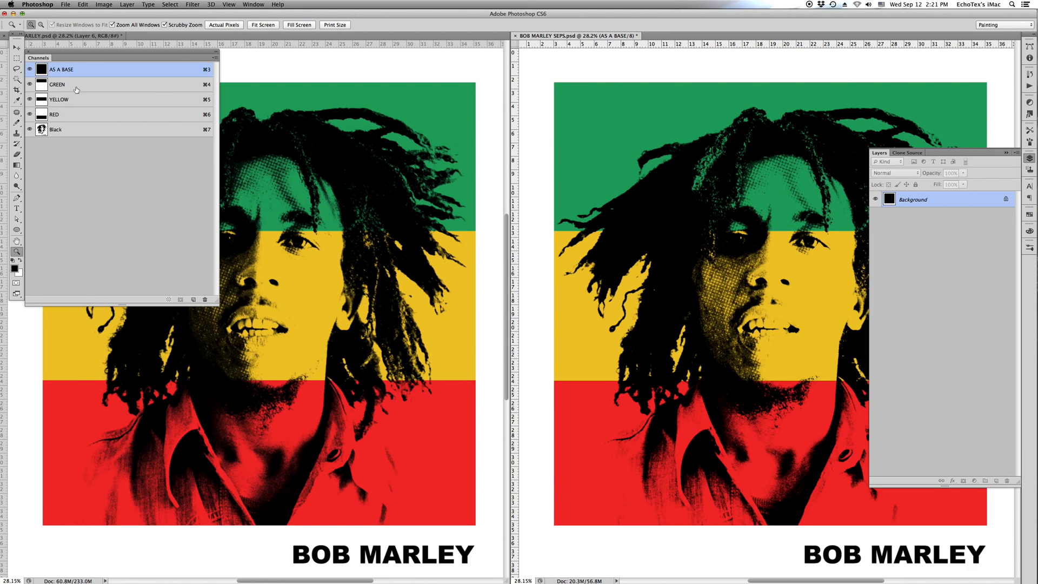
# - Rename the AS A BASE channel as FABRIC and hide the panels
pyautogui.doubleClick(64, 71)
pyautogui.press('Return')
pyautogui.press('Tab')
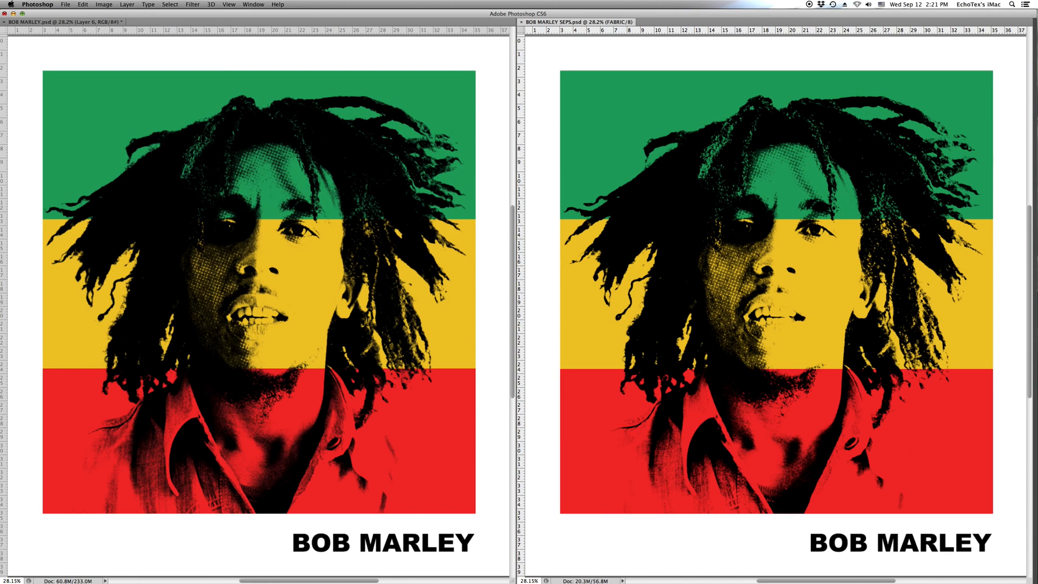
# - Switch to QuickTime Player and quit it to end the screen recording
pyautogui.press('super+Tab')
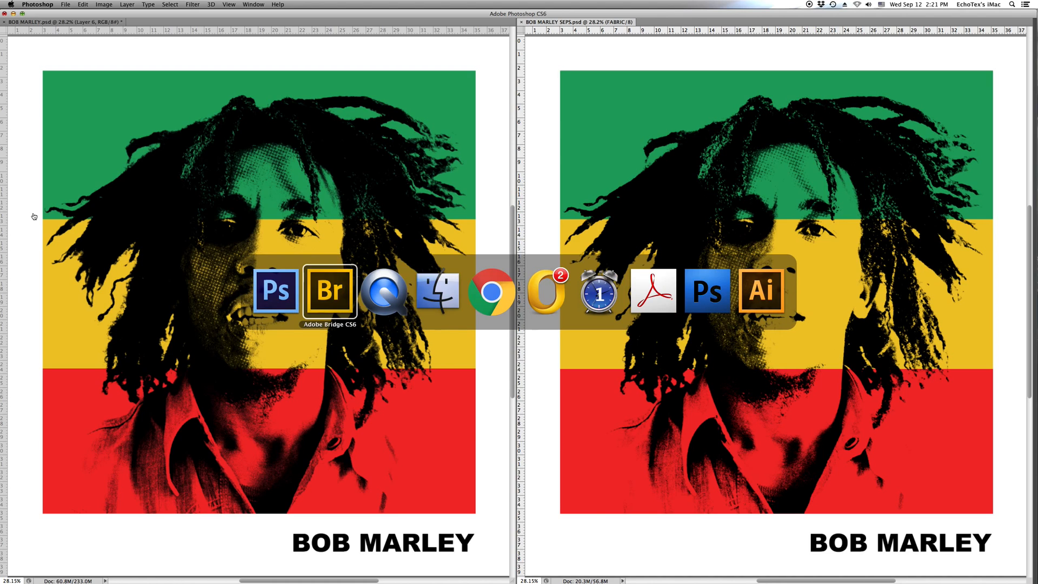
pyautogui.press('super+Tab')
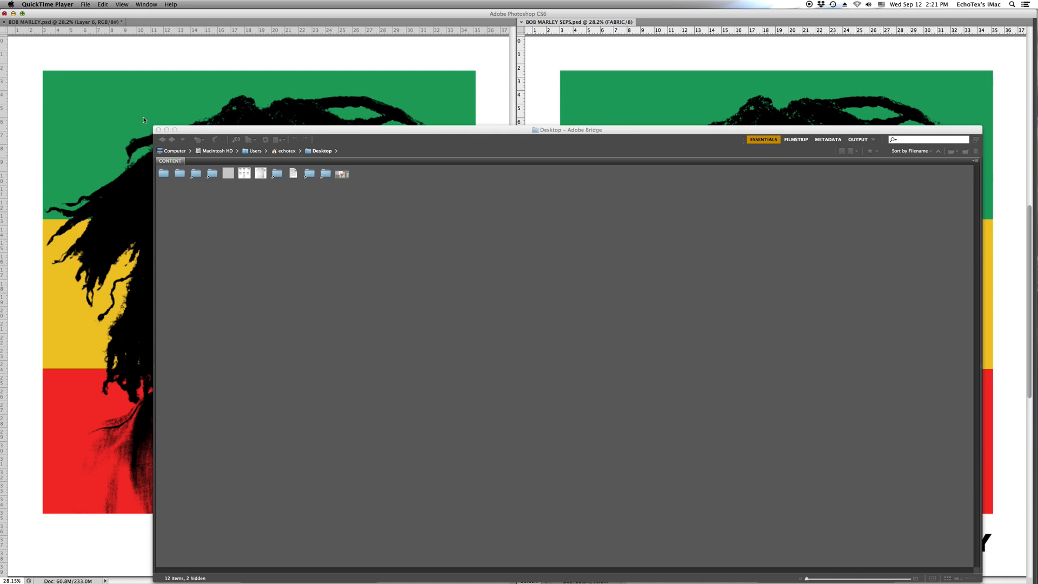
pyautogui.click(47, 5)
pyautogui.click(65, 68)
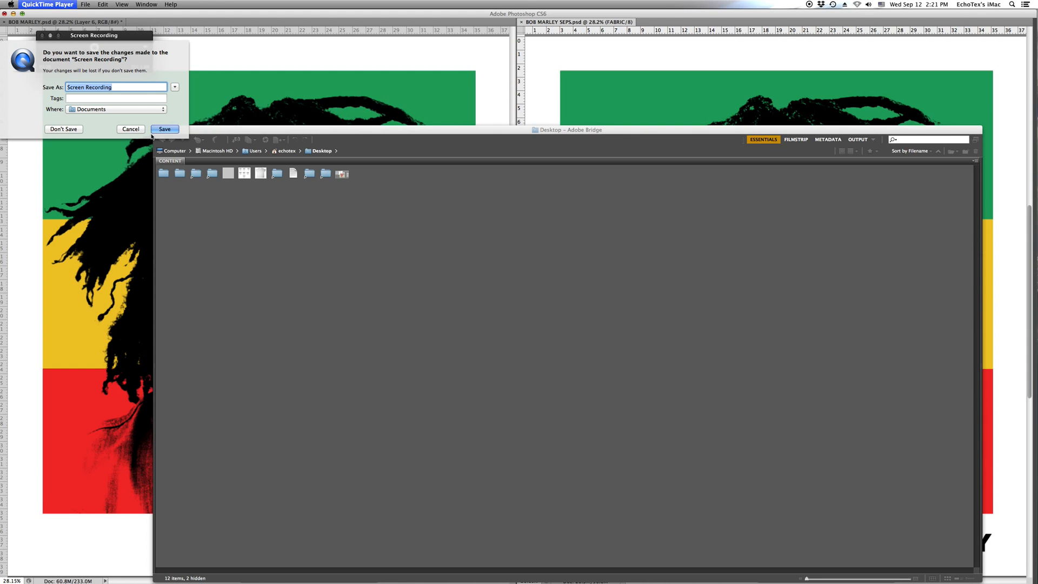
# - Enter MASTER SEPAT as the file name for saving the screen recording
pyautogui.write('BON MAR')
pyautogui.press('BackSpace')
pyautogui.press('BackSpace')
pyautogui.press('BackSpace')
pyautogui.press('BackSpace')
pyautogui.press('BackSpace')
pyautogui.press('BackSpace')
pyautogui.press('BackSpace')
pyautogui.write('MASTER SEPAT')
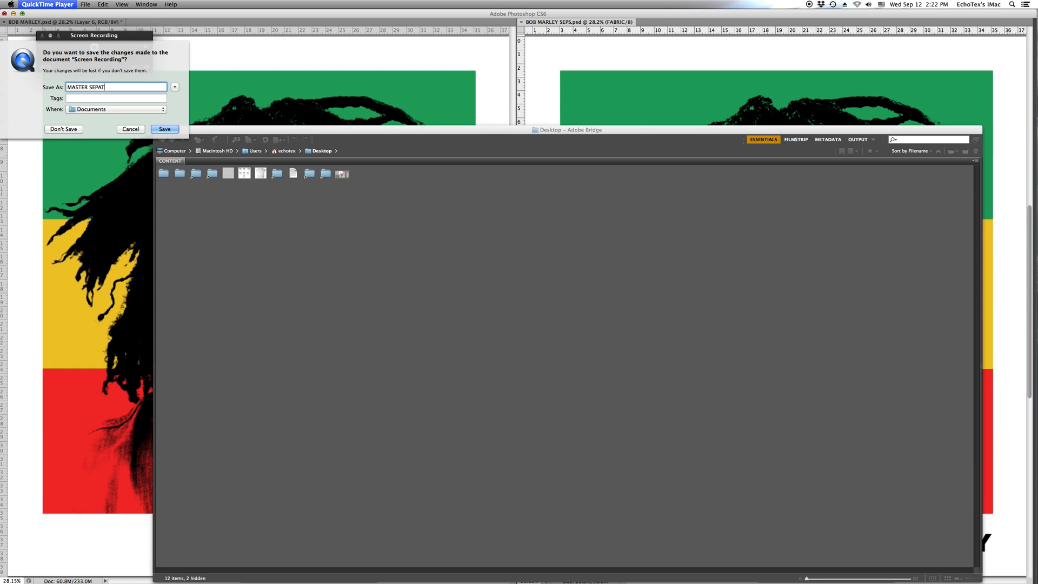